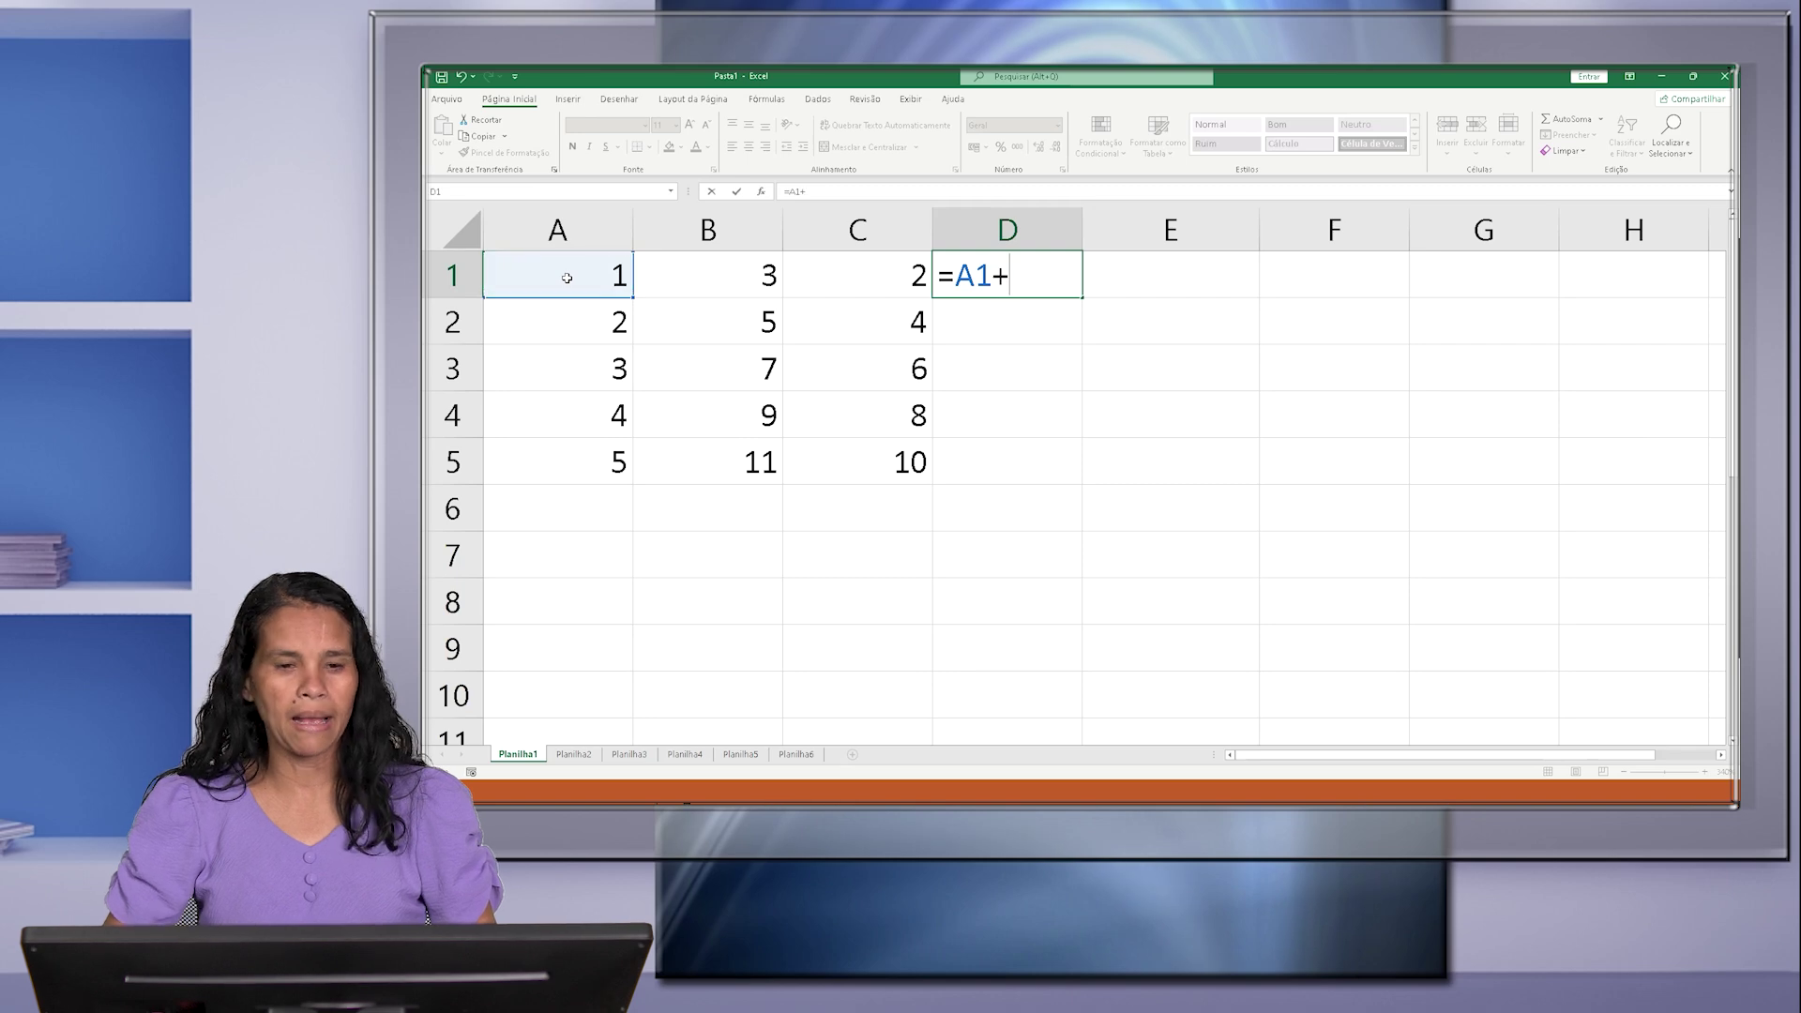
- Complete the formula in D1 so that it adds the first row's cells as =A1+B1+C1
left_click(722, 277)
type("+")
left_click(887, 282)
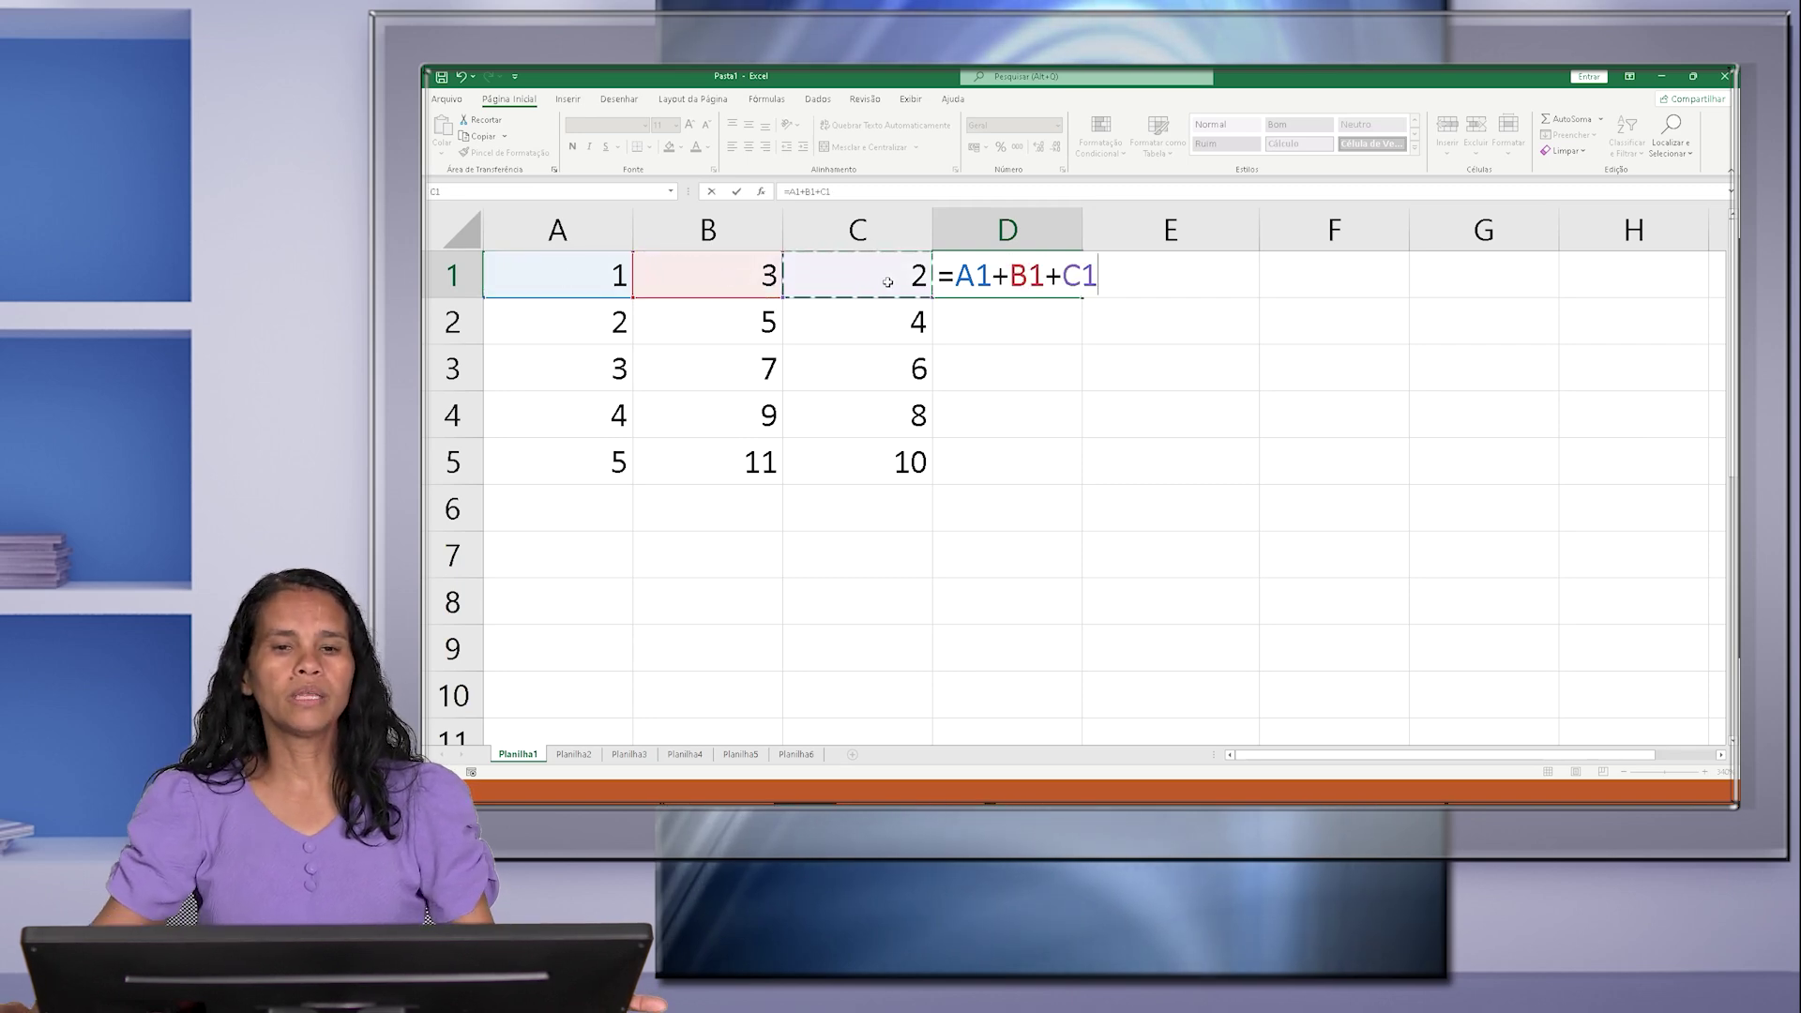
key("Return")
- Examine the formula behind the result in D1, both inside the cell and in the formula bar
left_click(988, 270)
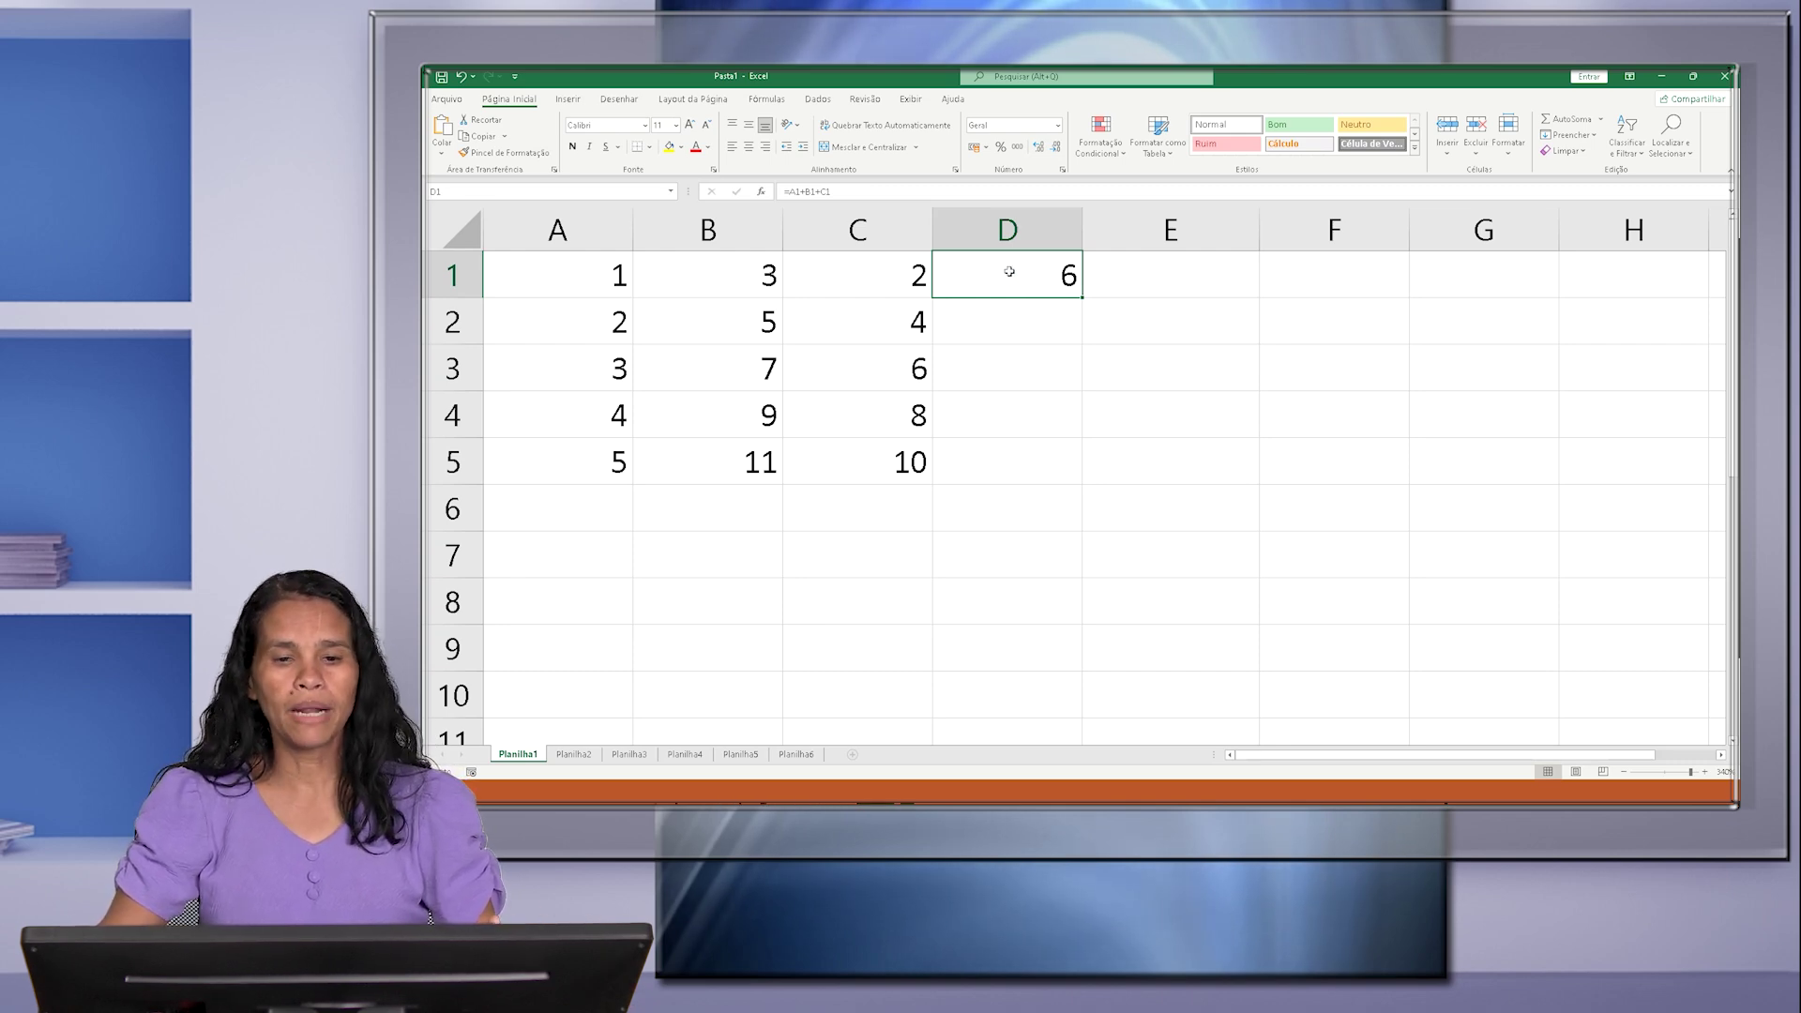
double_click(1068, 272)
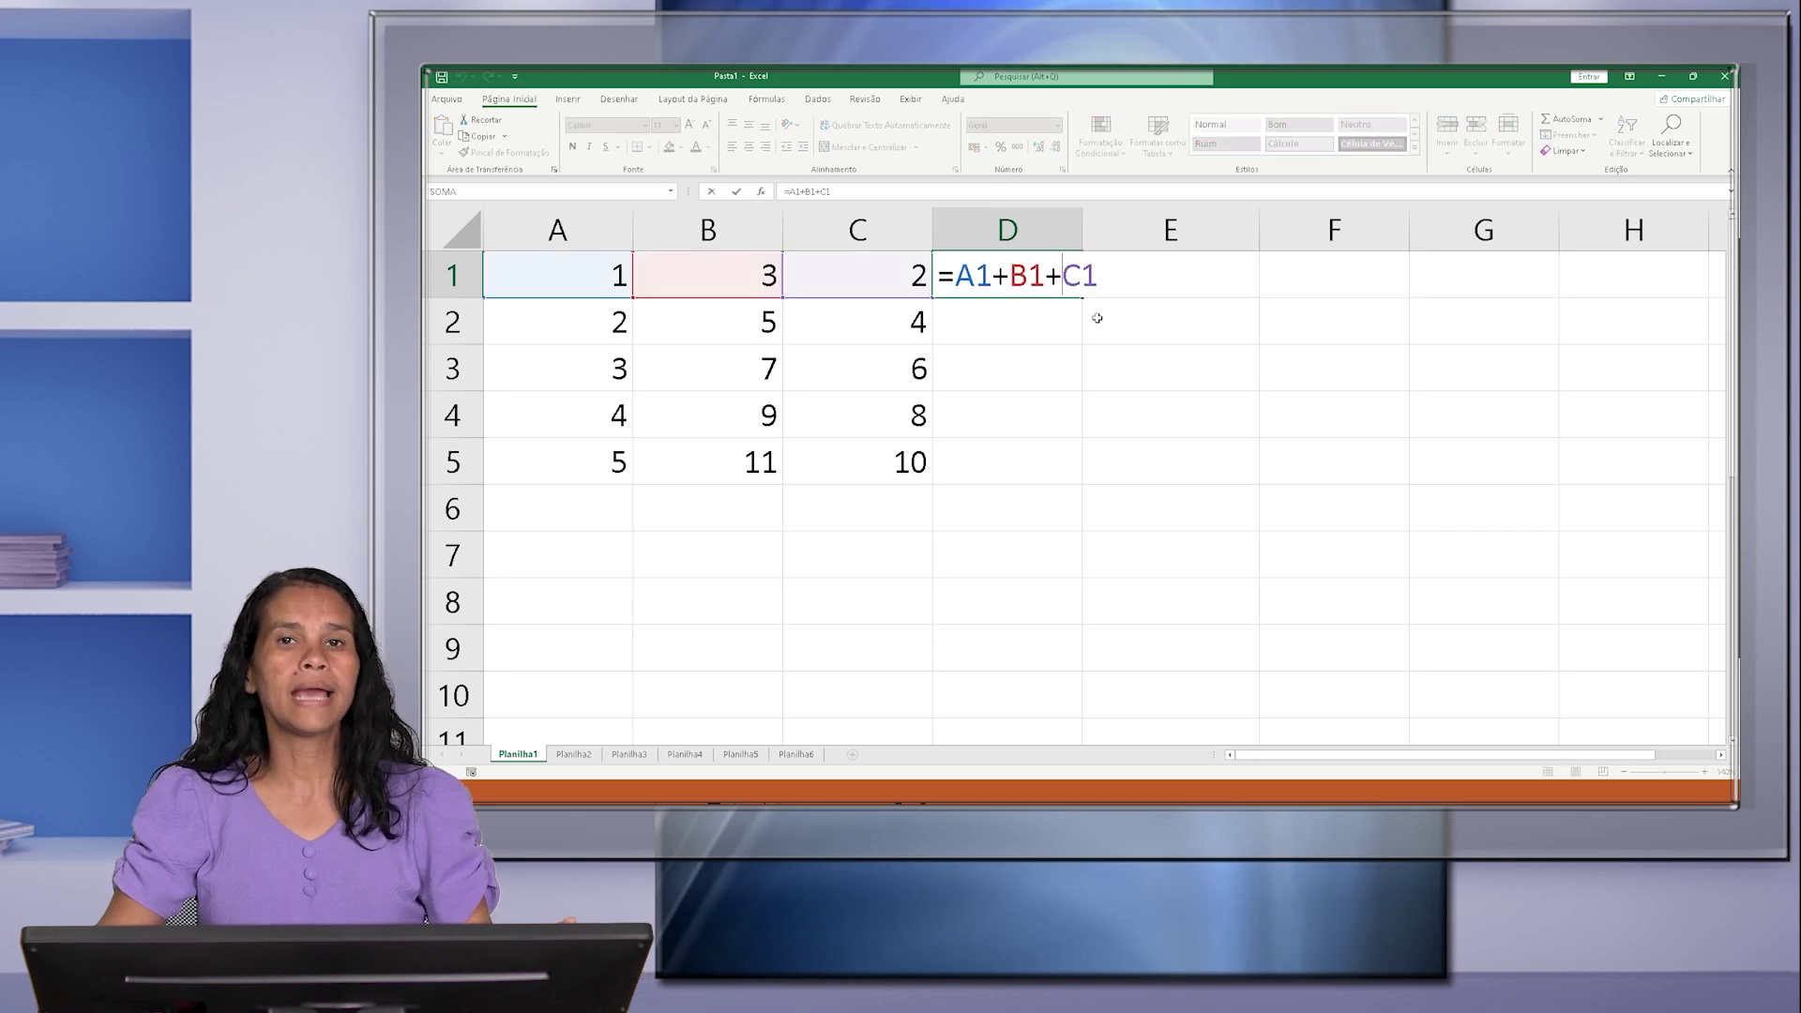
key("Return")
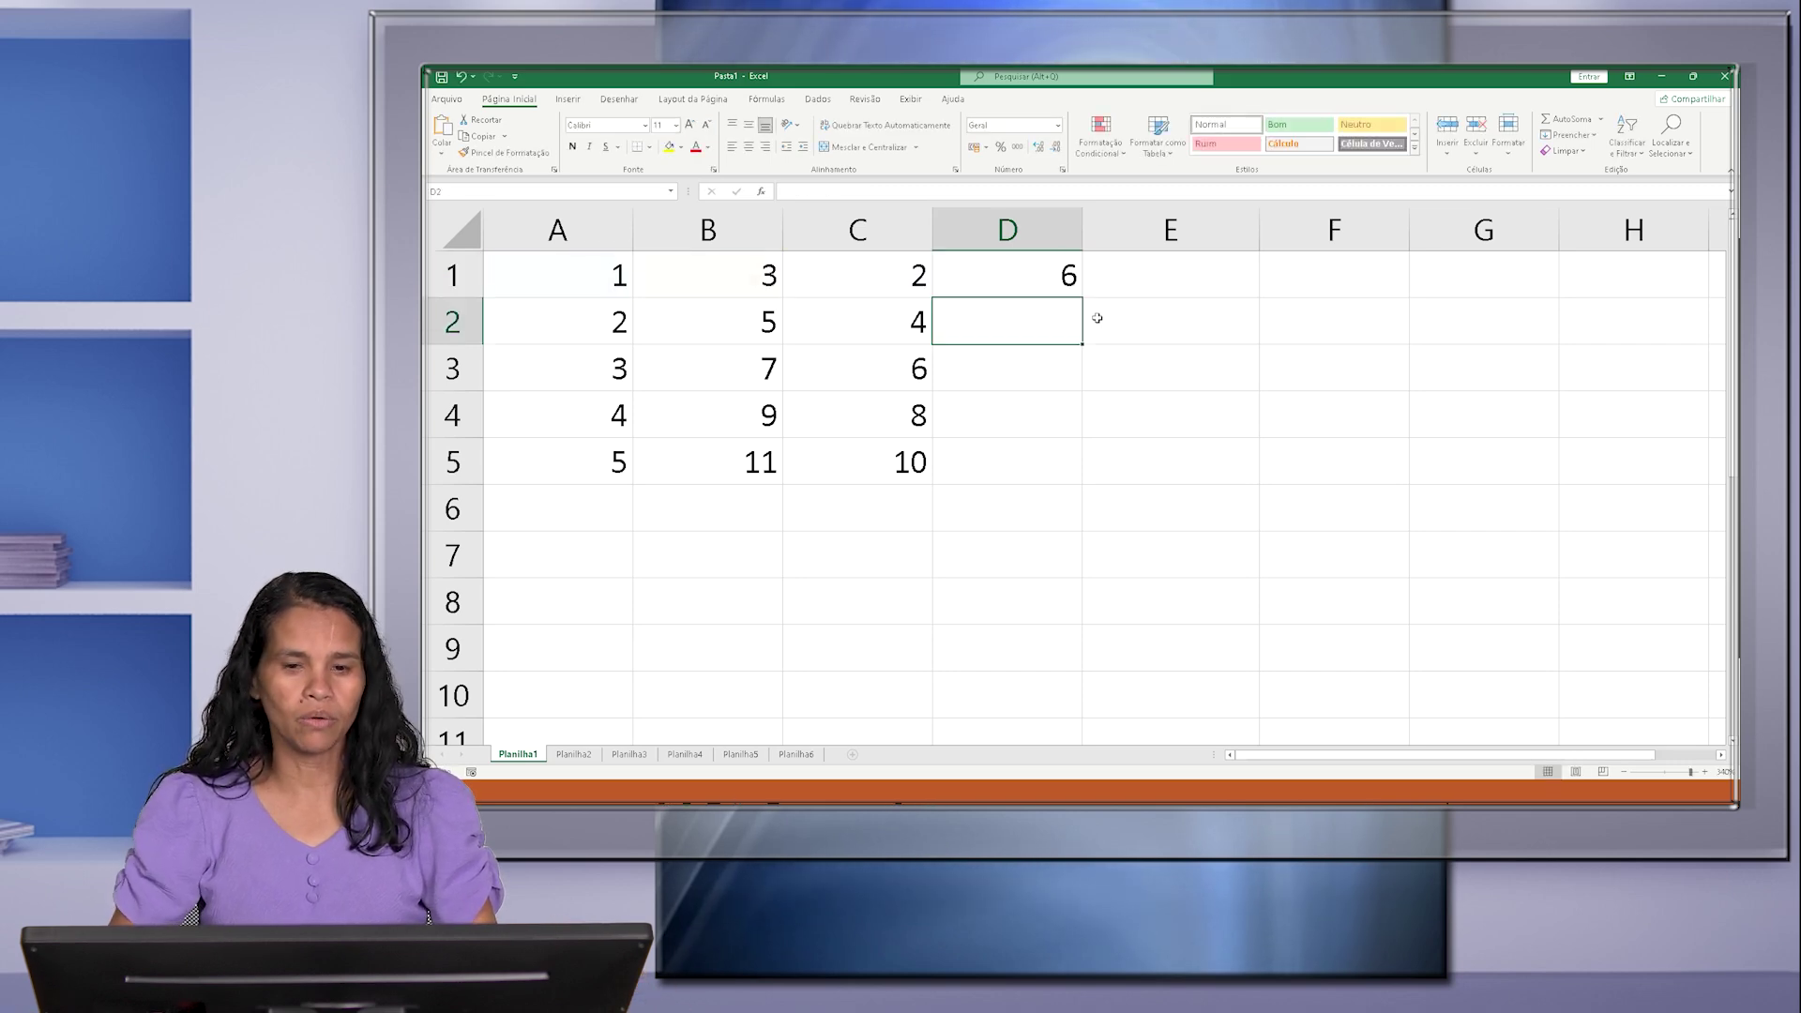
left_click(1033, 277)
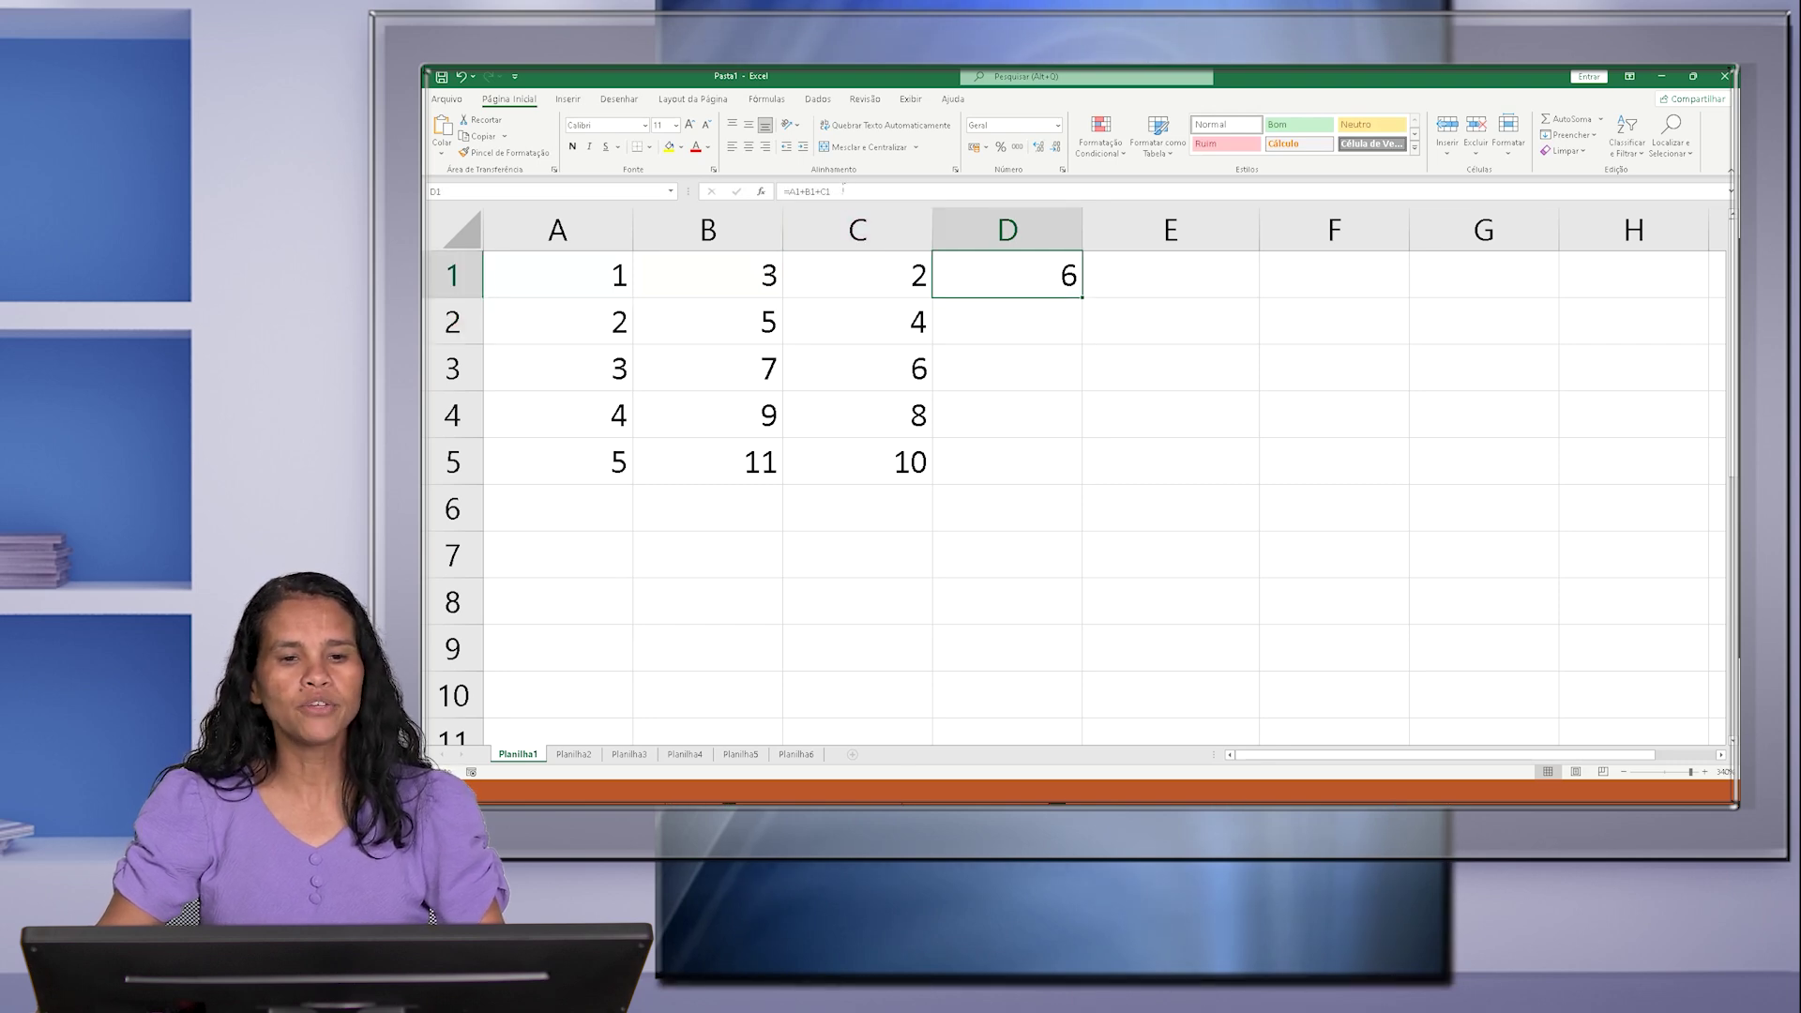
left_click(851, 191)
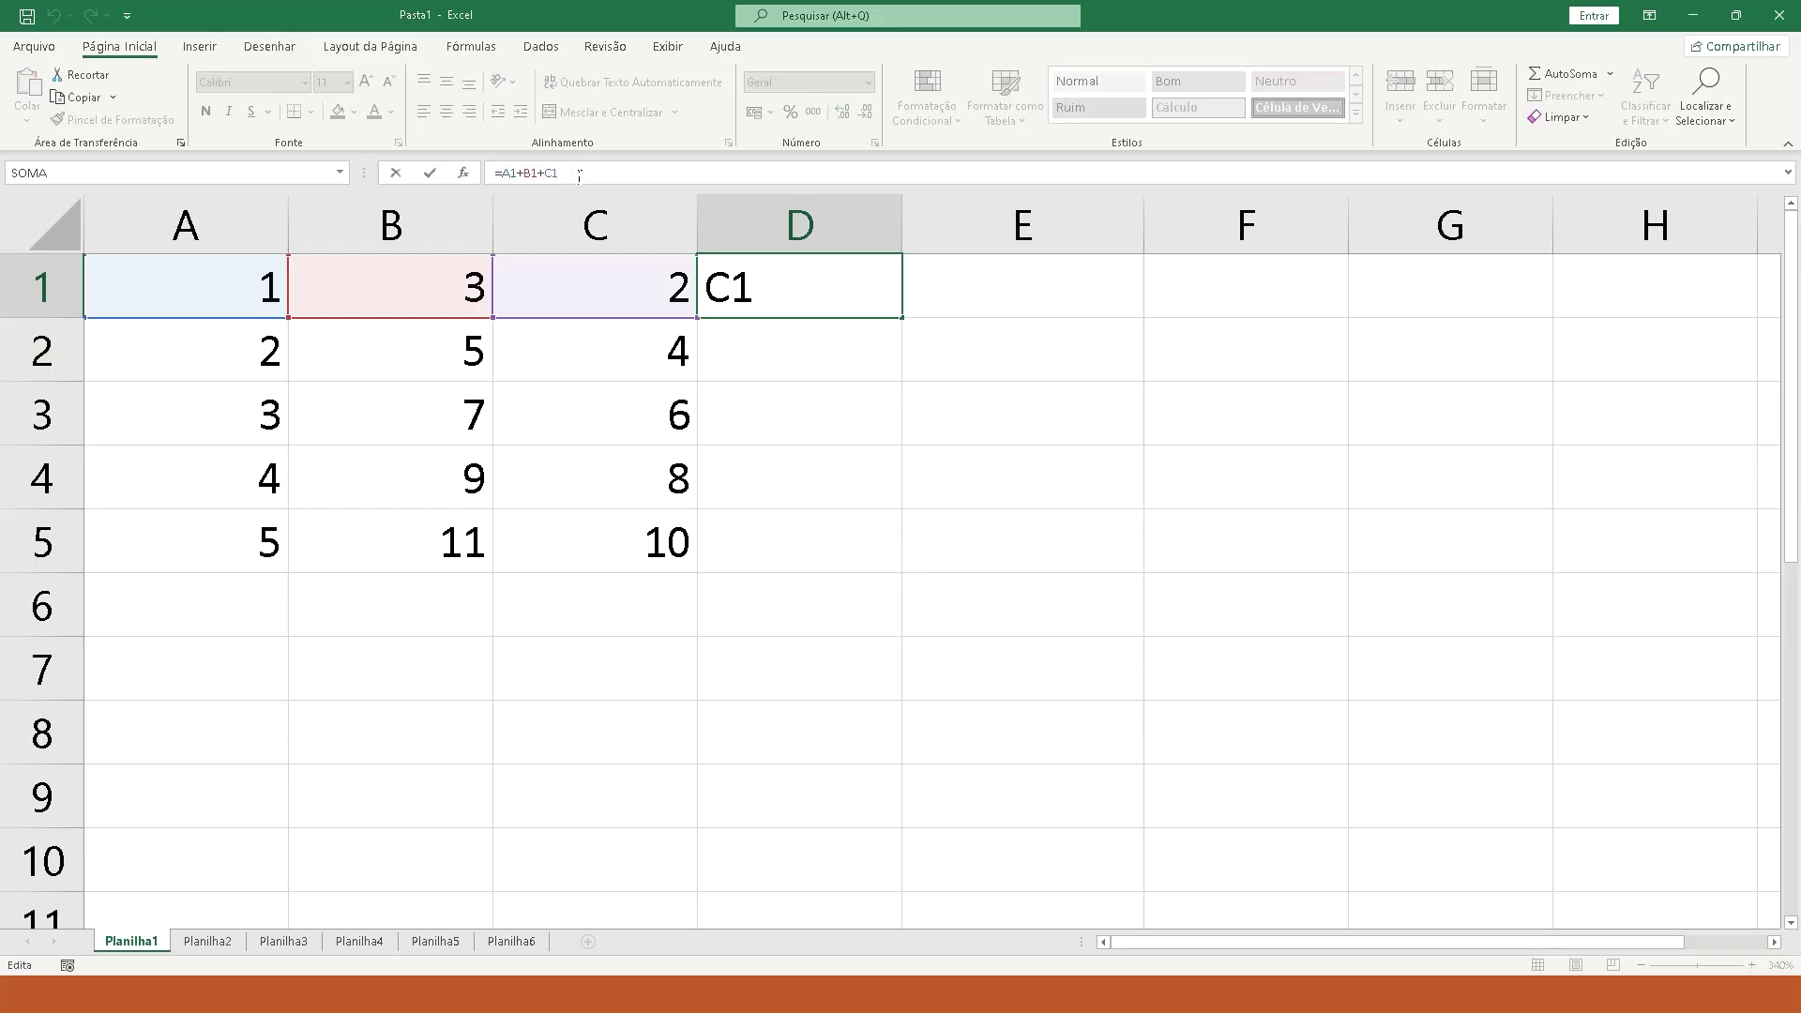
left_click_drag(833, 192, 774, 191)
left_click(578, 170)
key("Return")
left_click(789, 282)
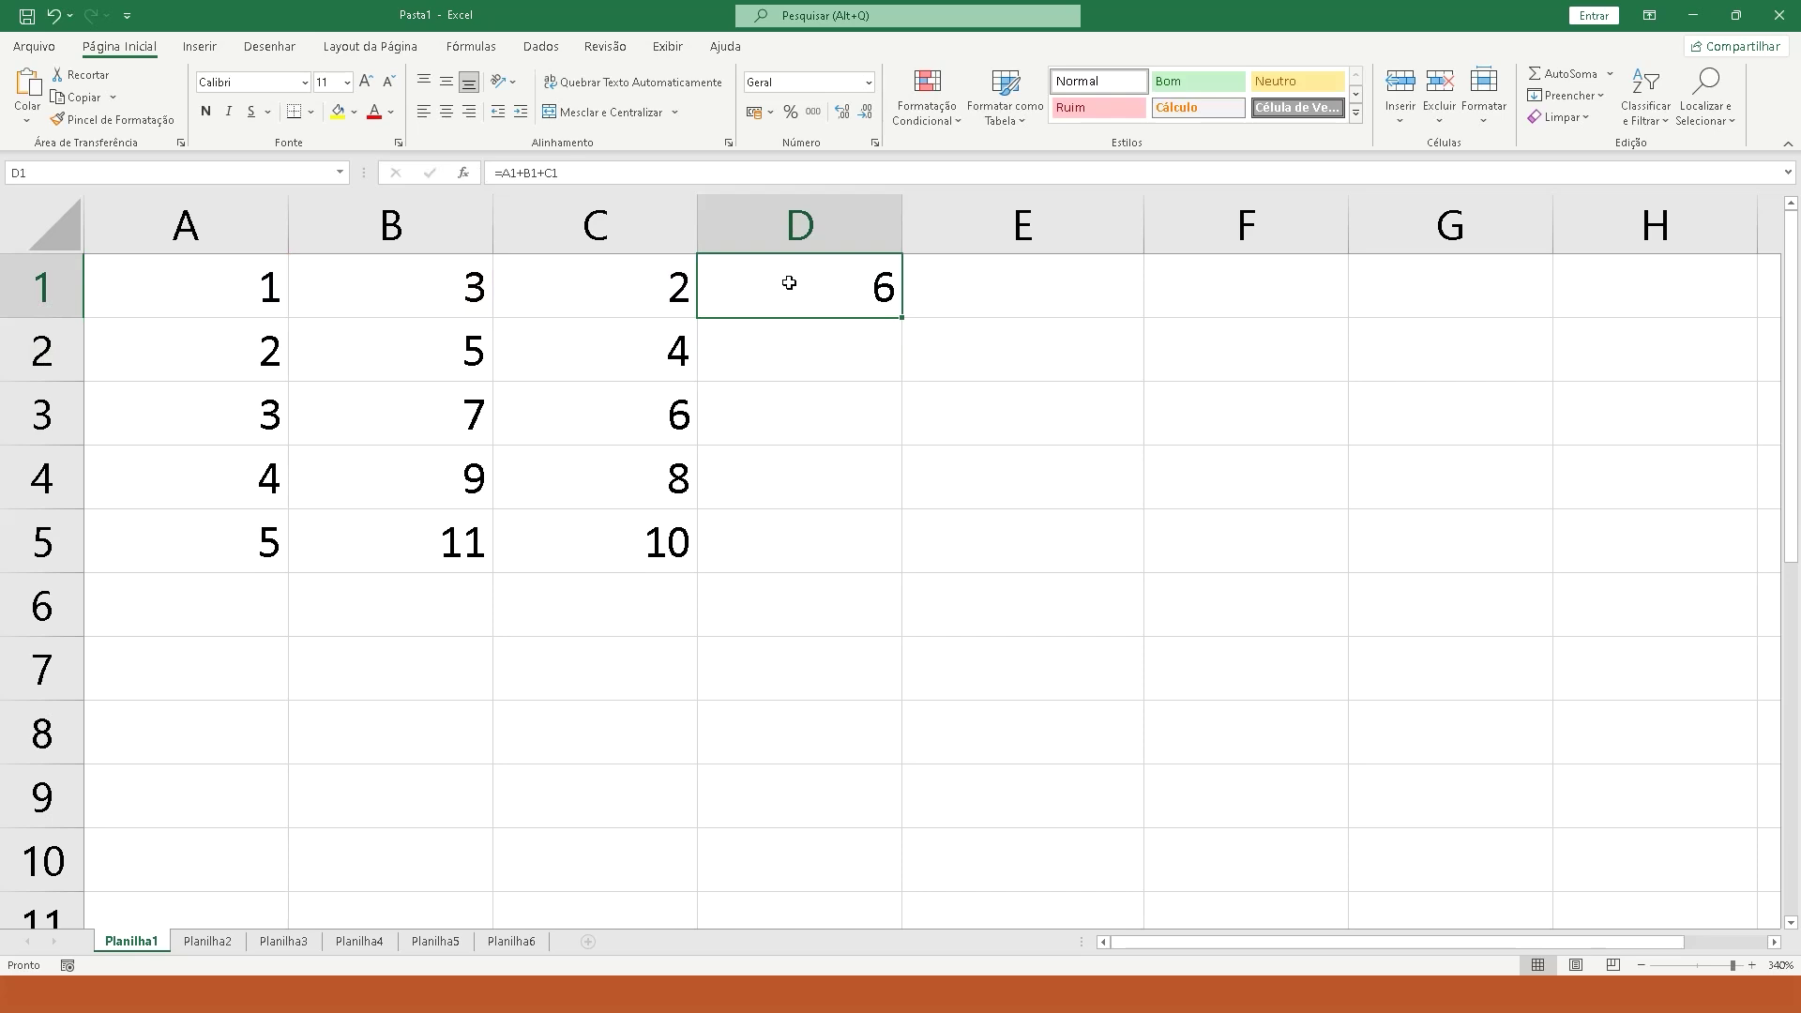
- Try the operators -, * and ^ between A1 and B1 in D1's formula without keeping the edit
key("F2")
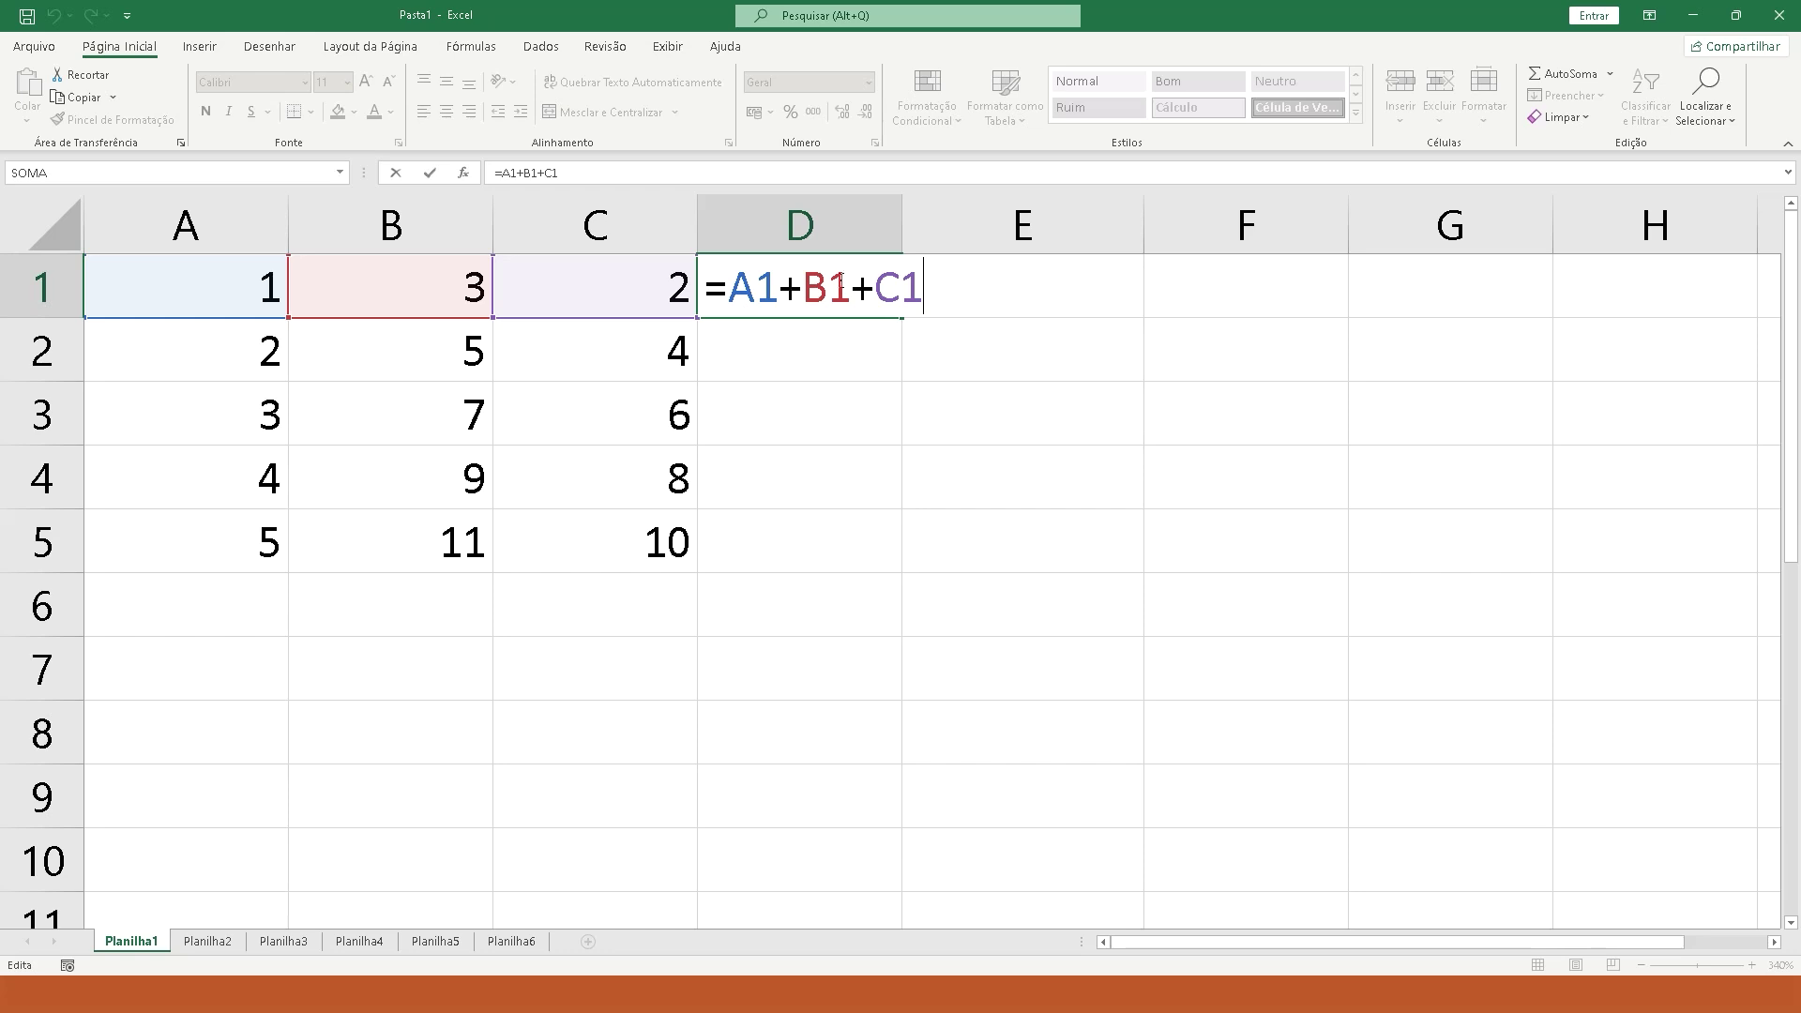
left_click(799, 287)
key("BackSpace")
type("-")
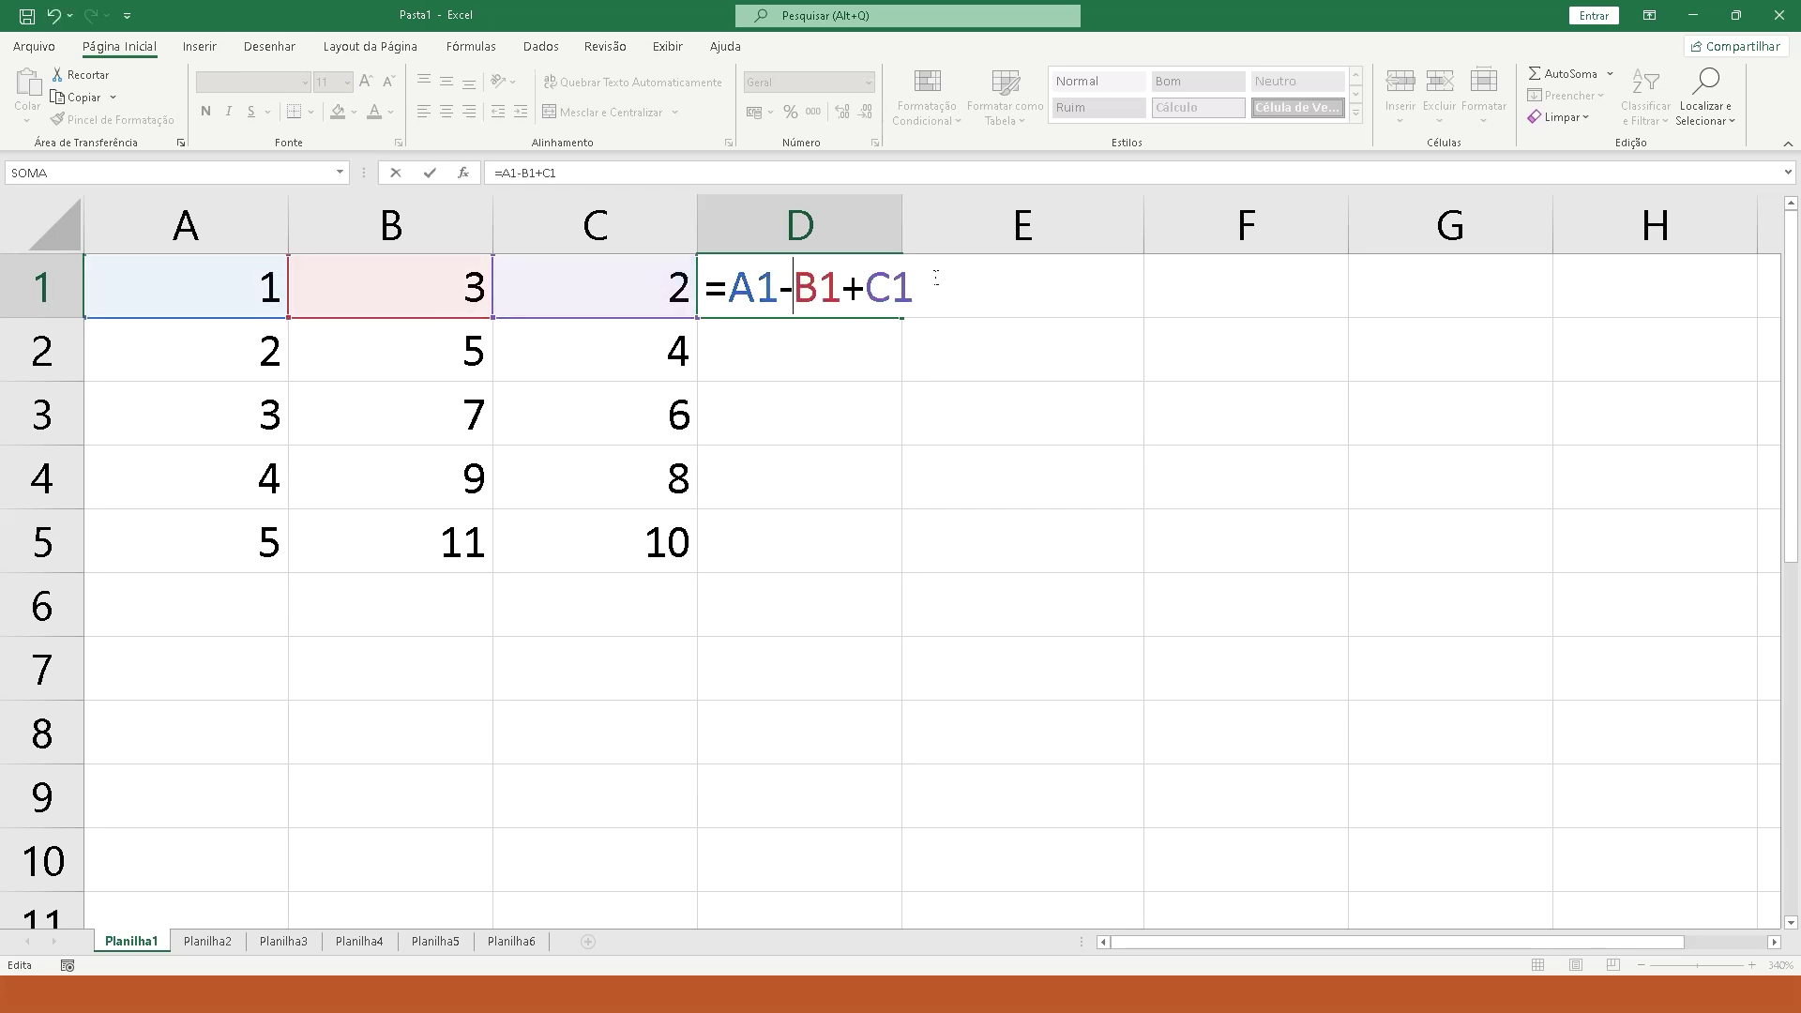
key("BackSpace")
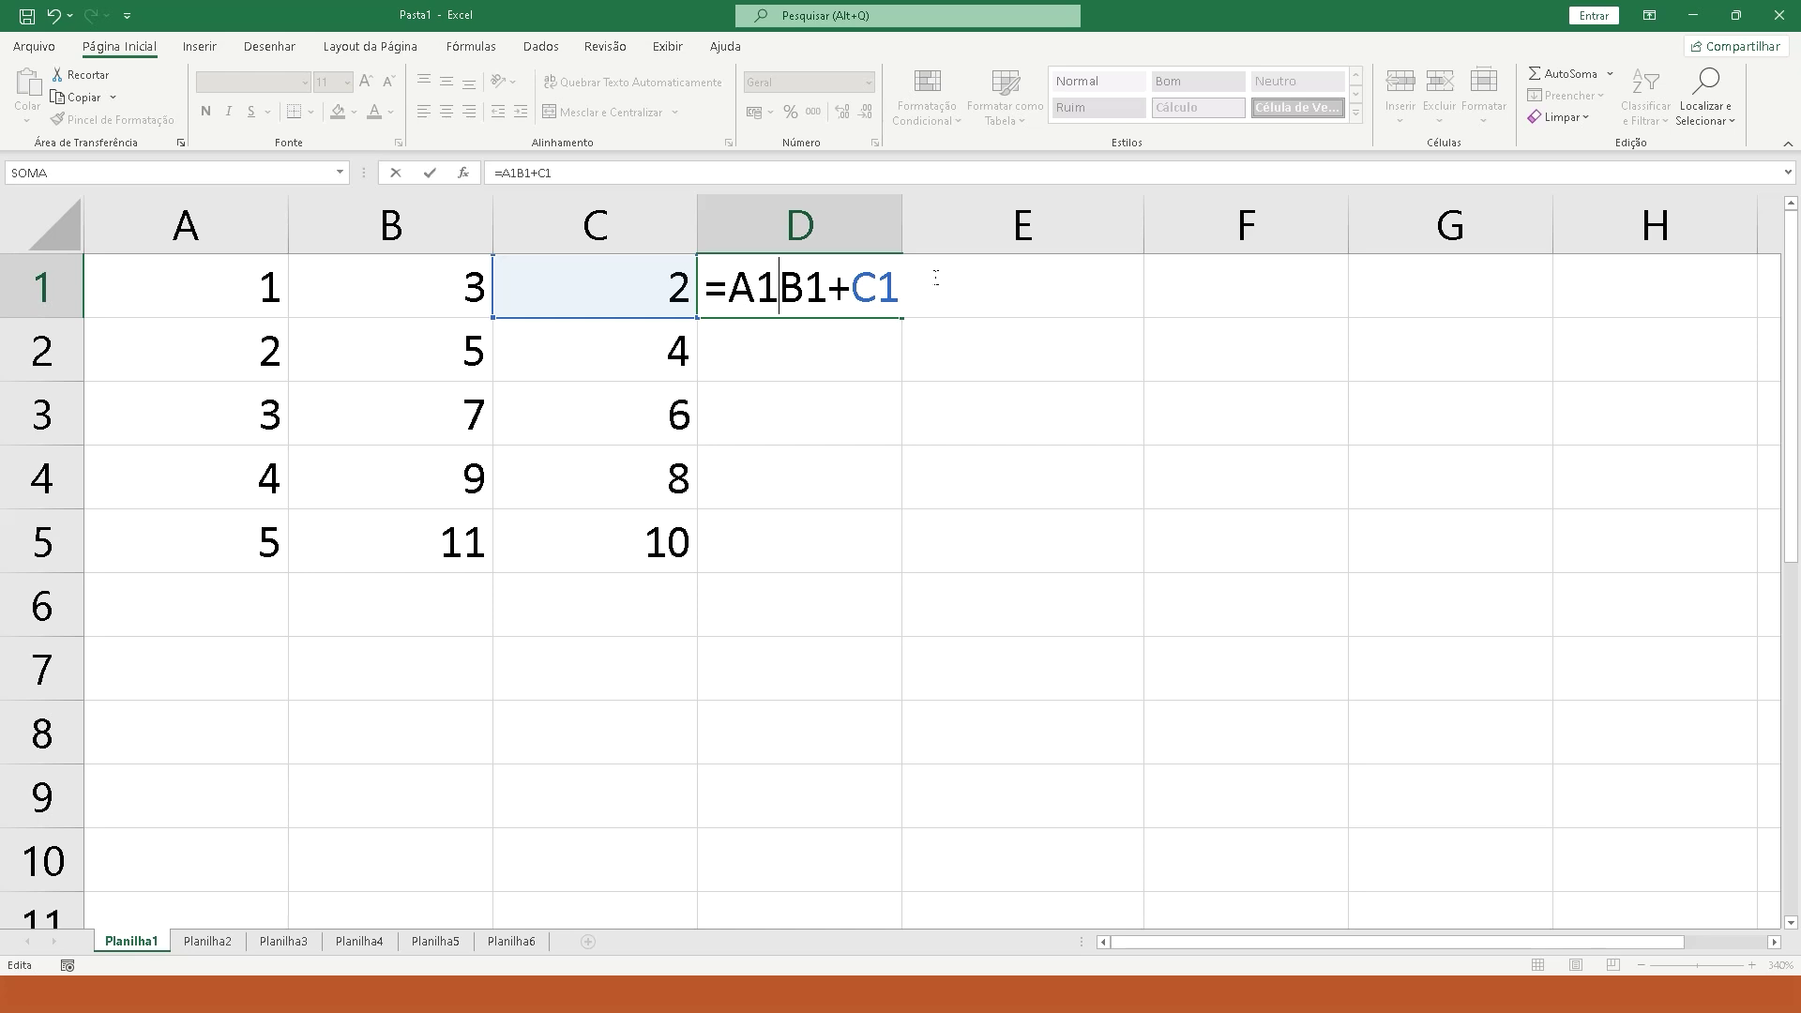
type("*")
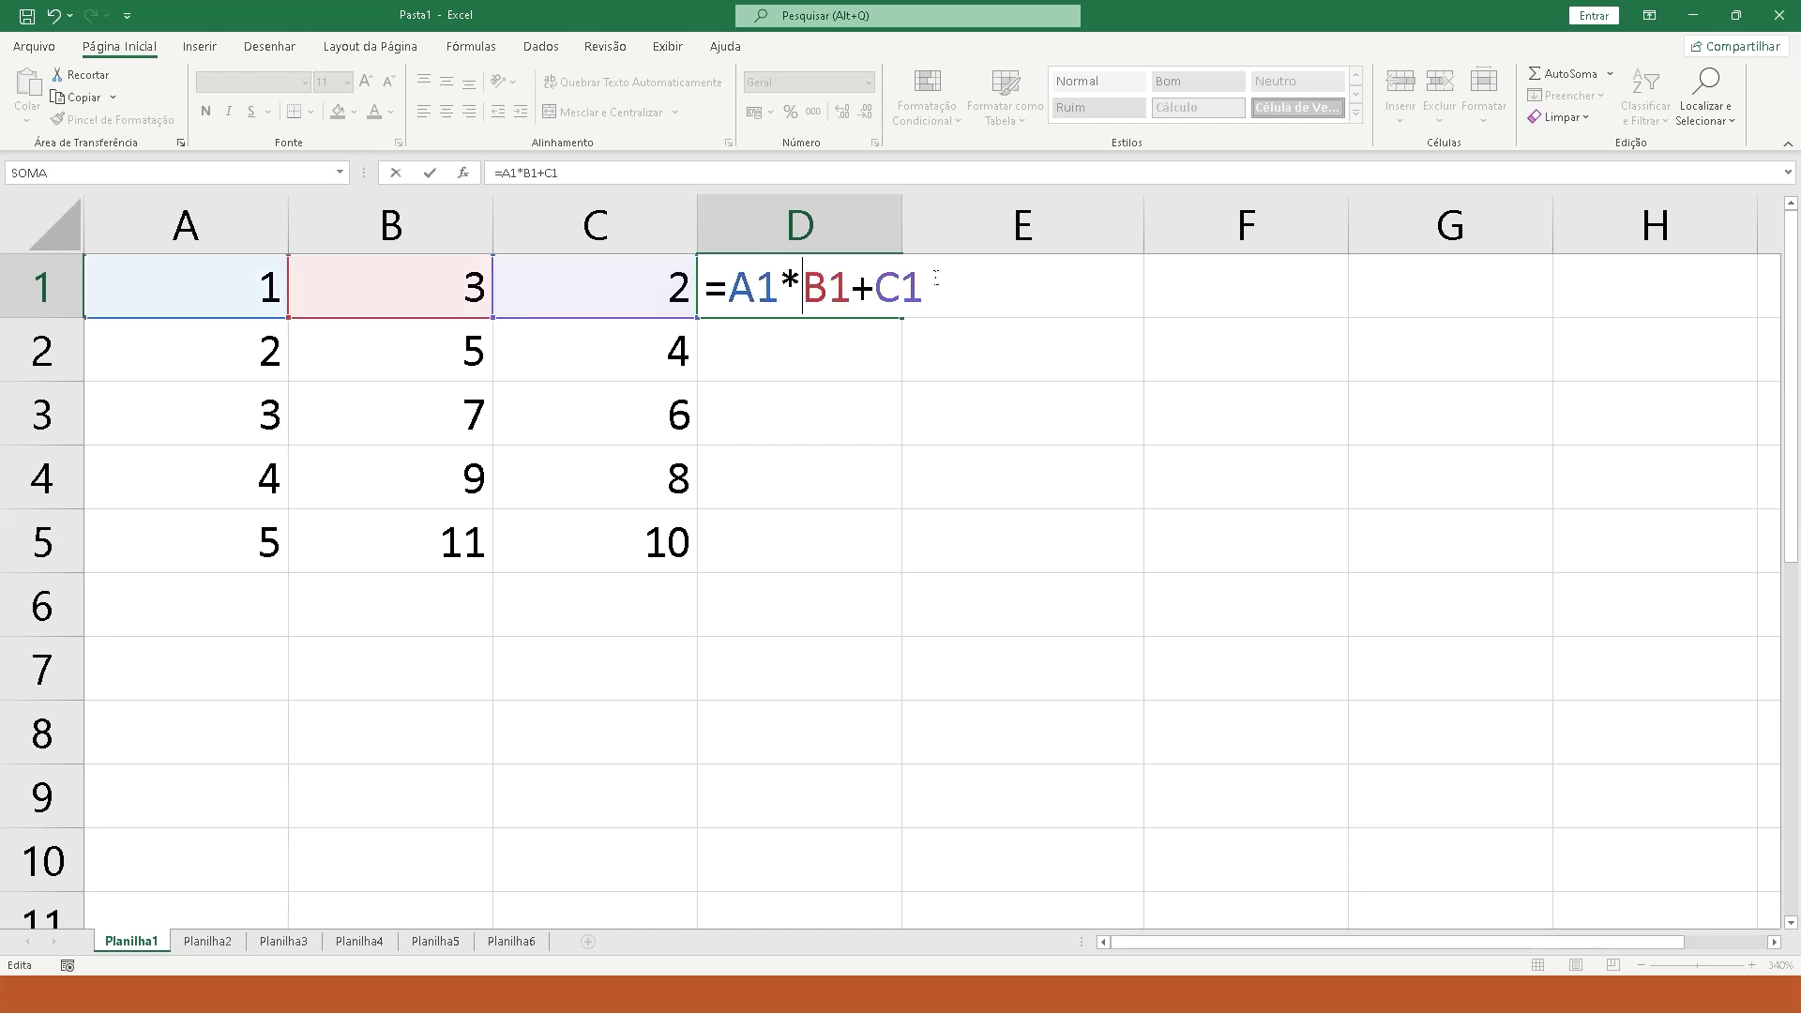
key("BackSpace")
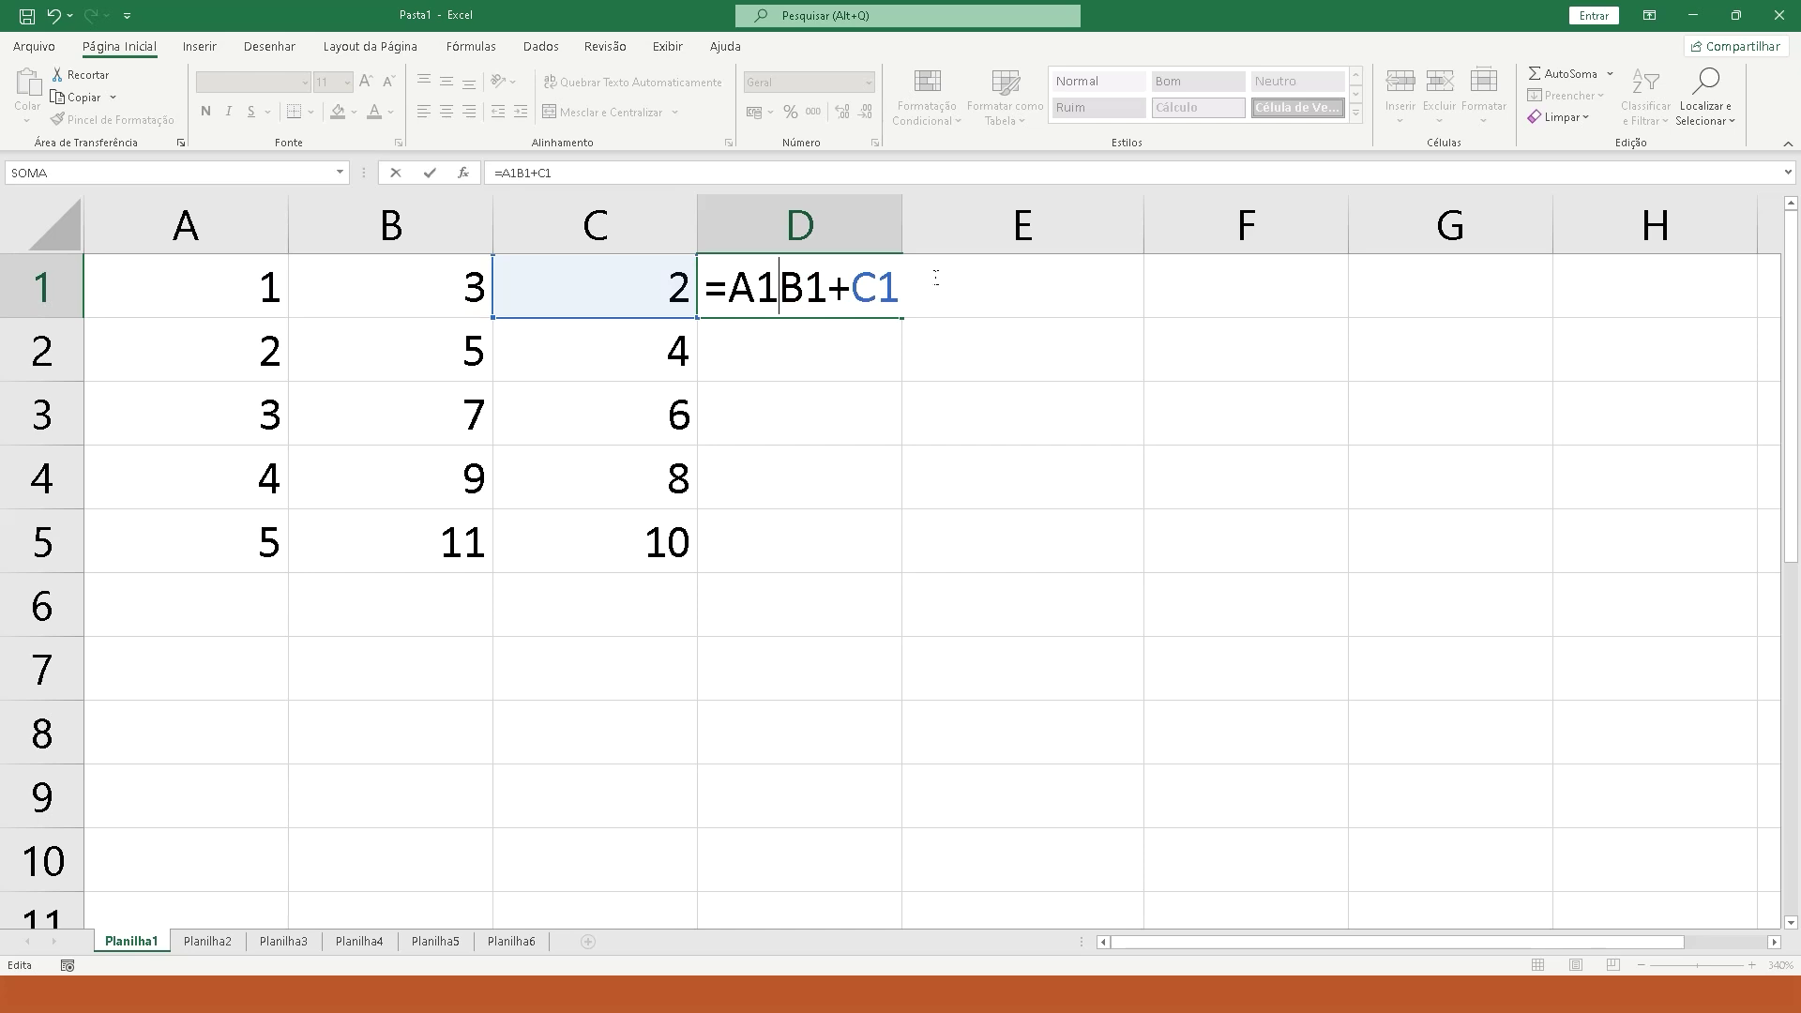
type("^")
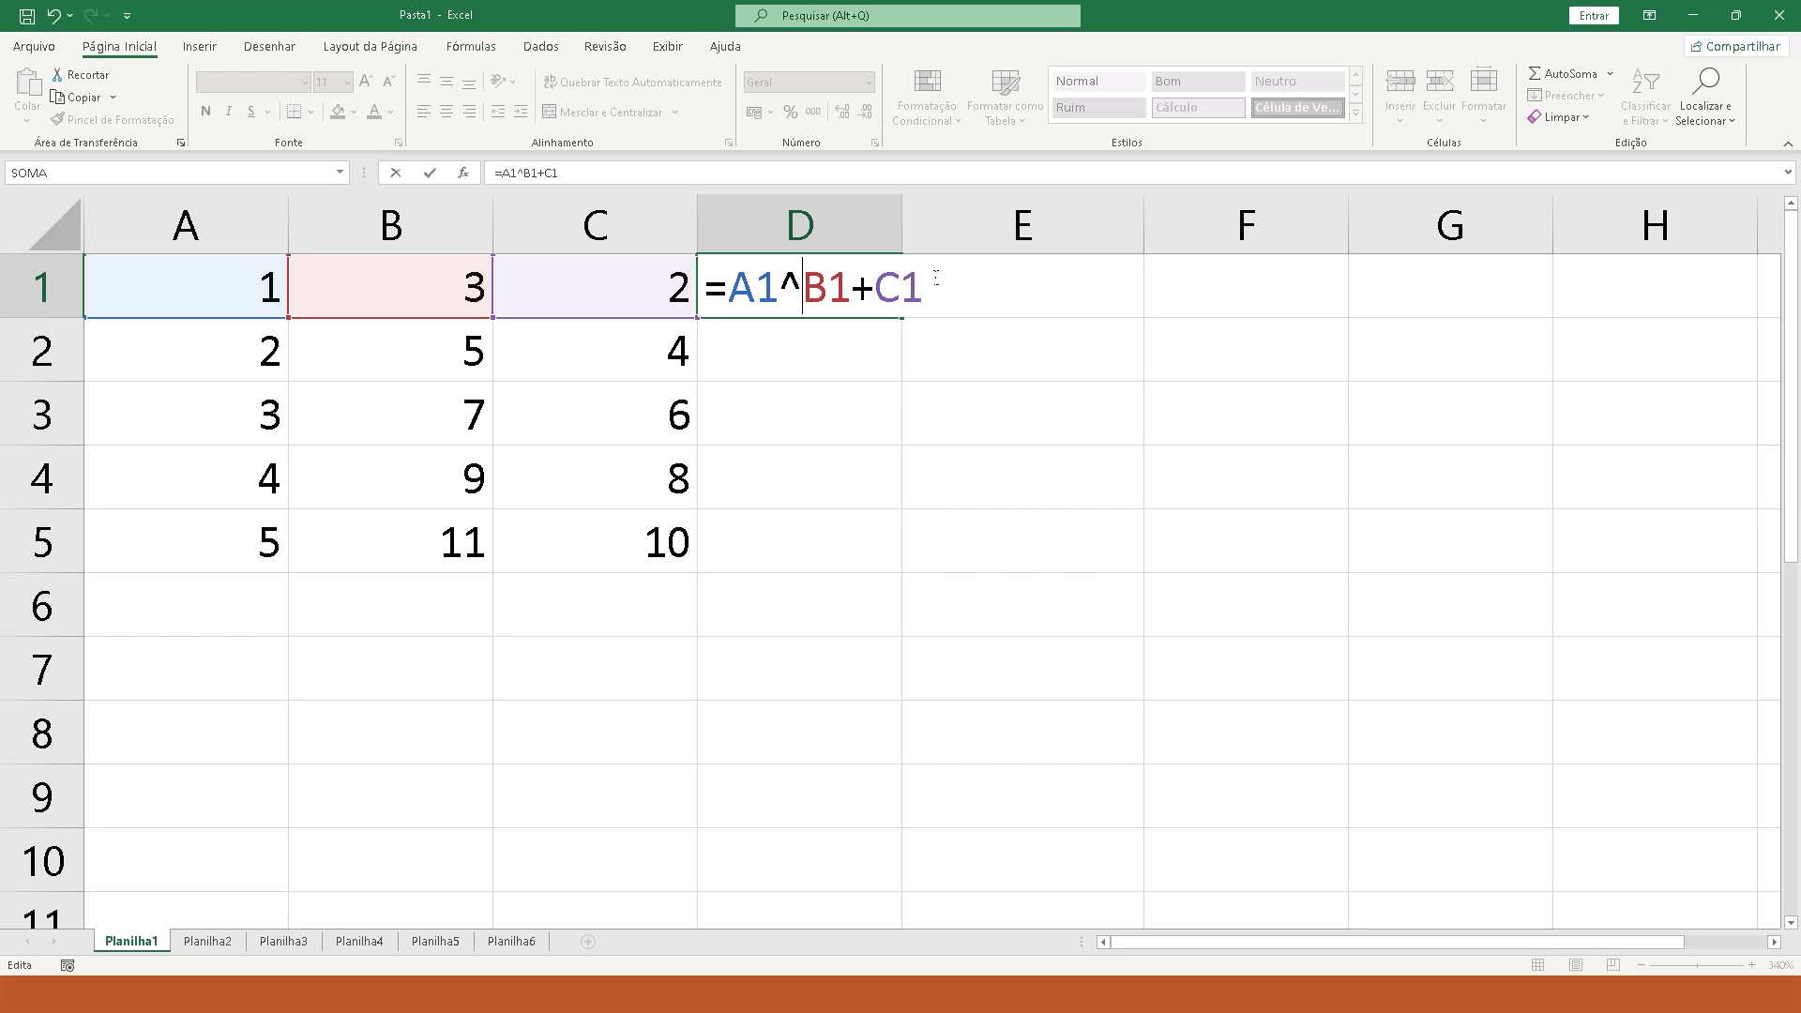
key("Escape")
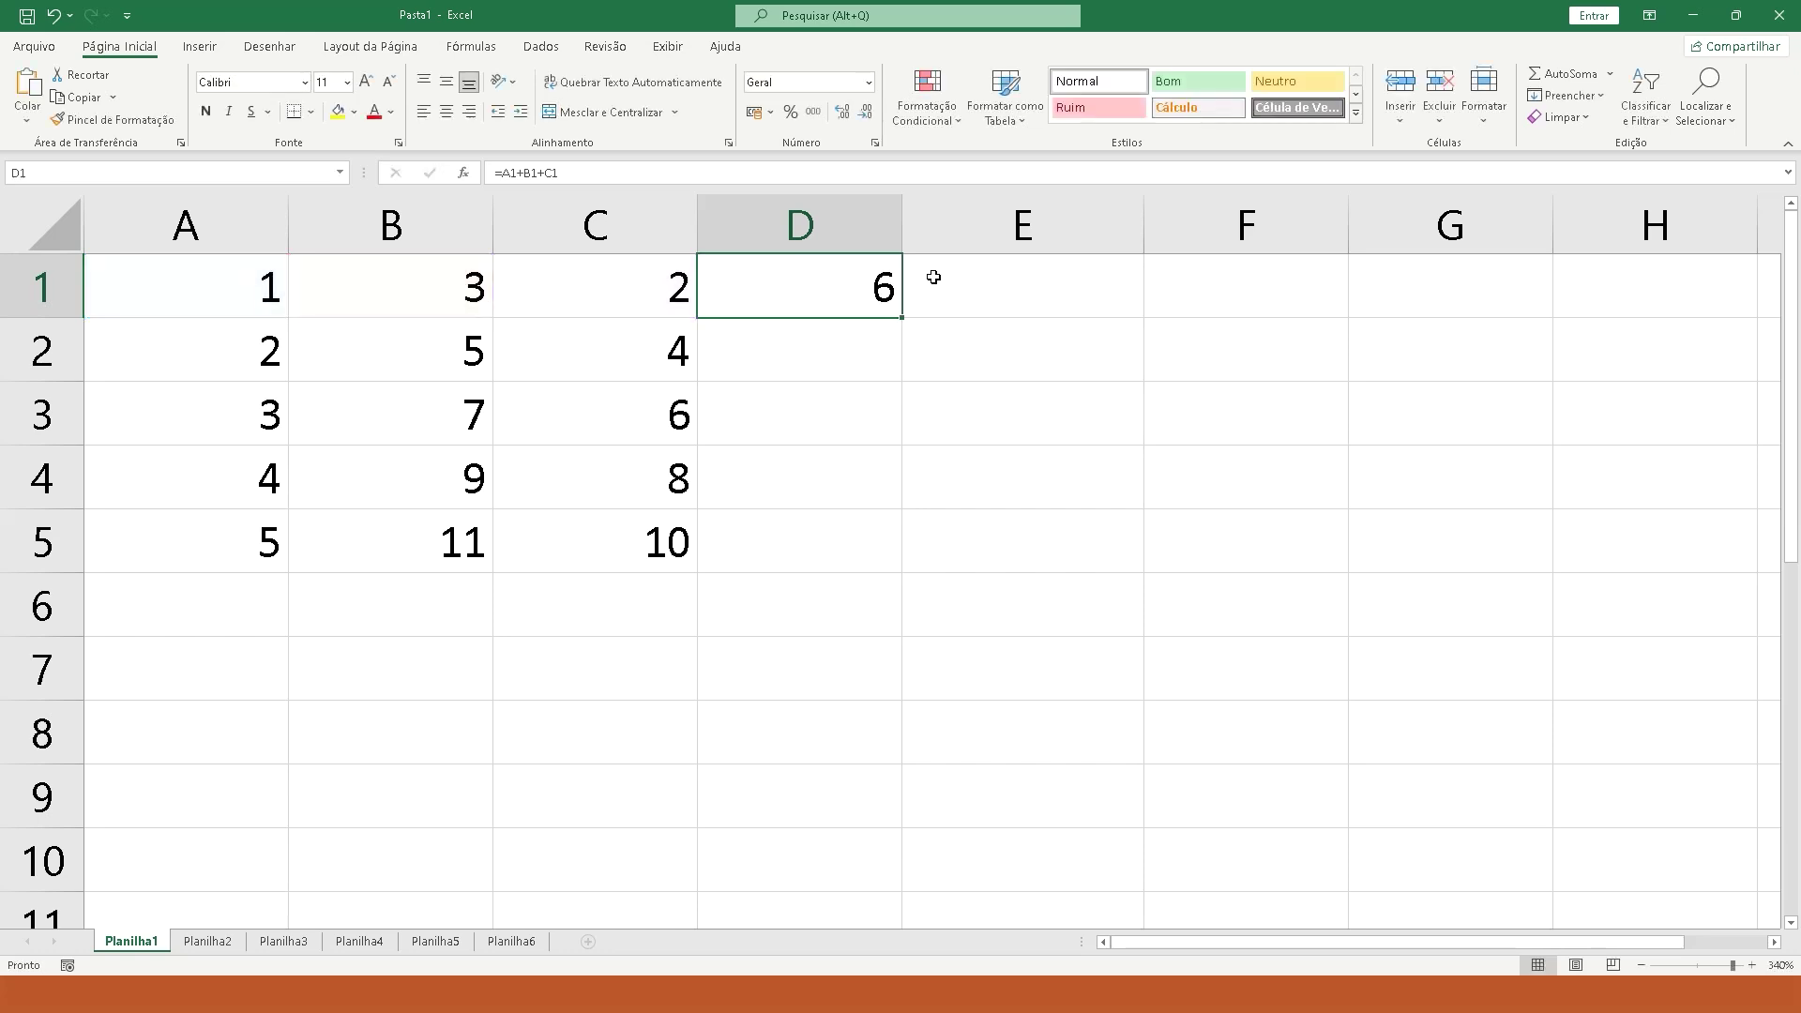
- Enter the concatenation formula =A3&B3&C5 in cell E3
left_click(975, 364)
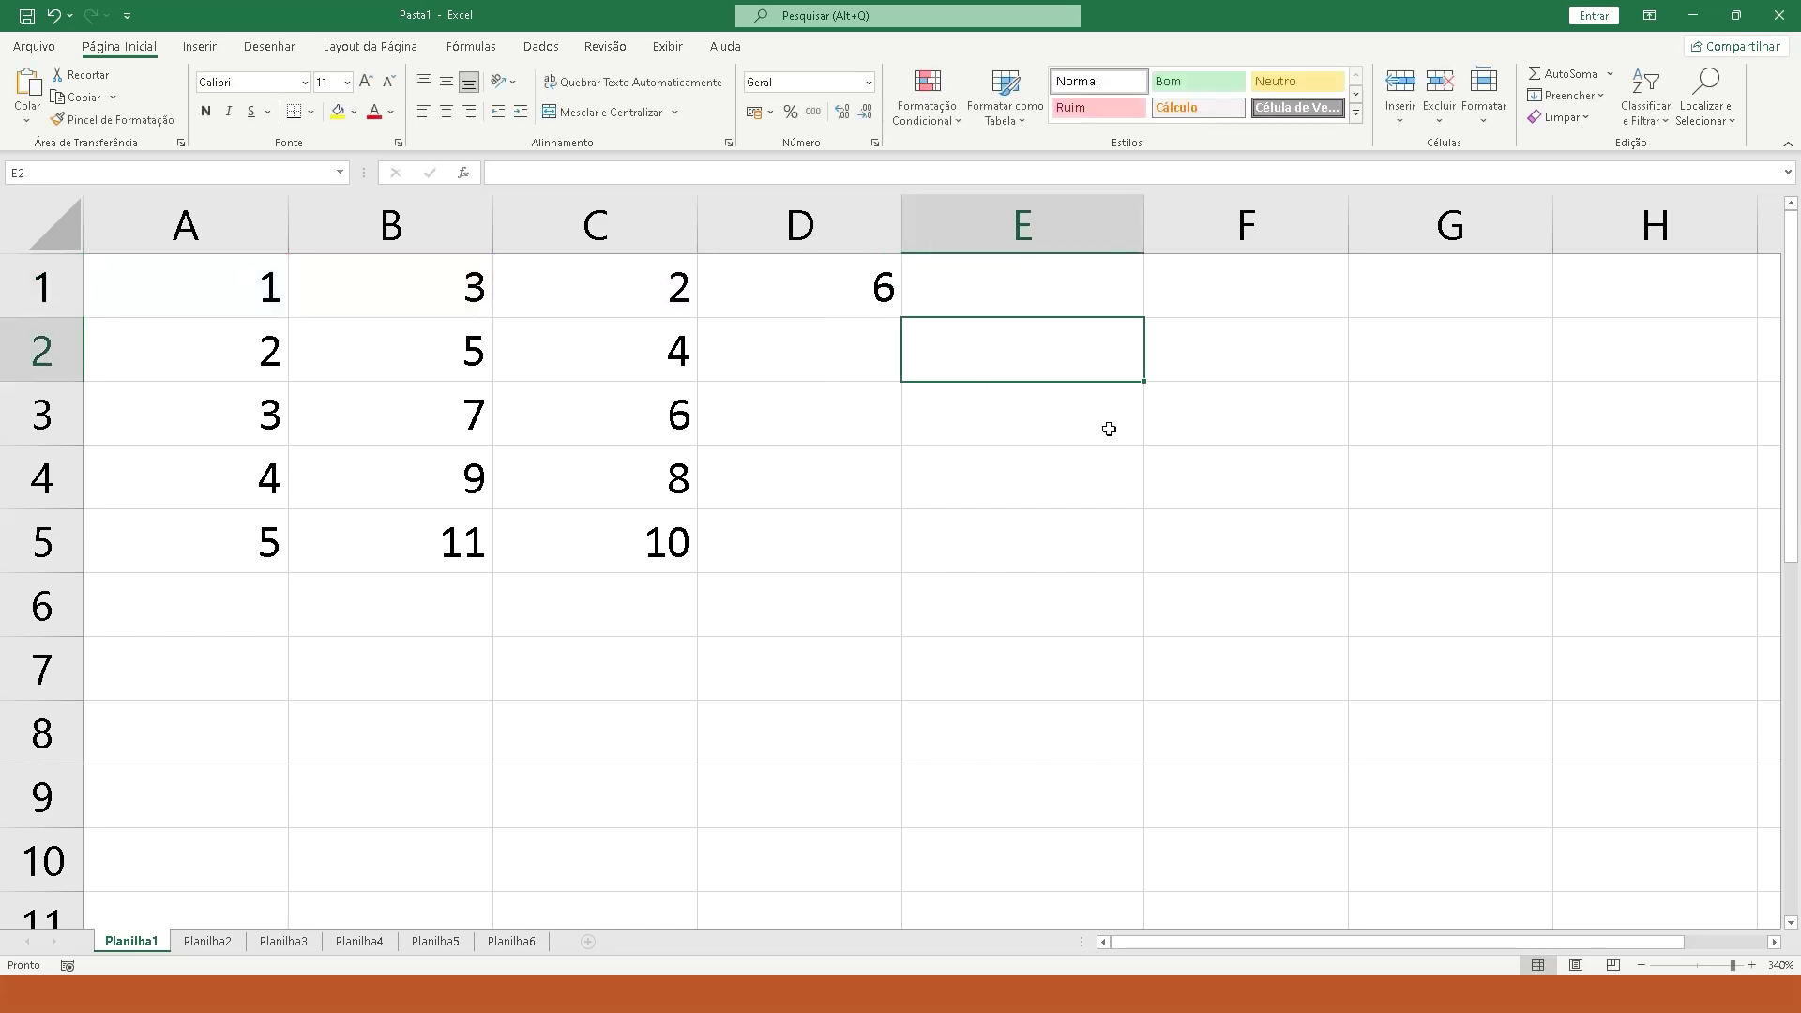
left_click(1063, 427)
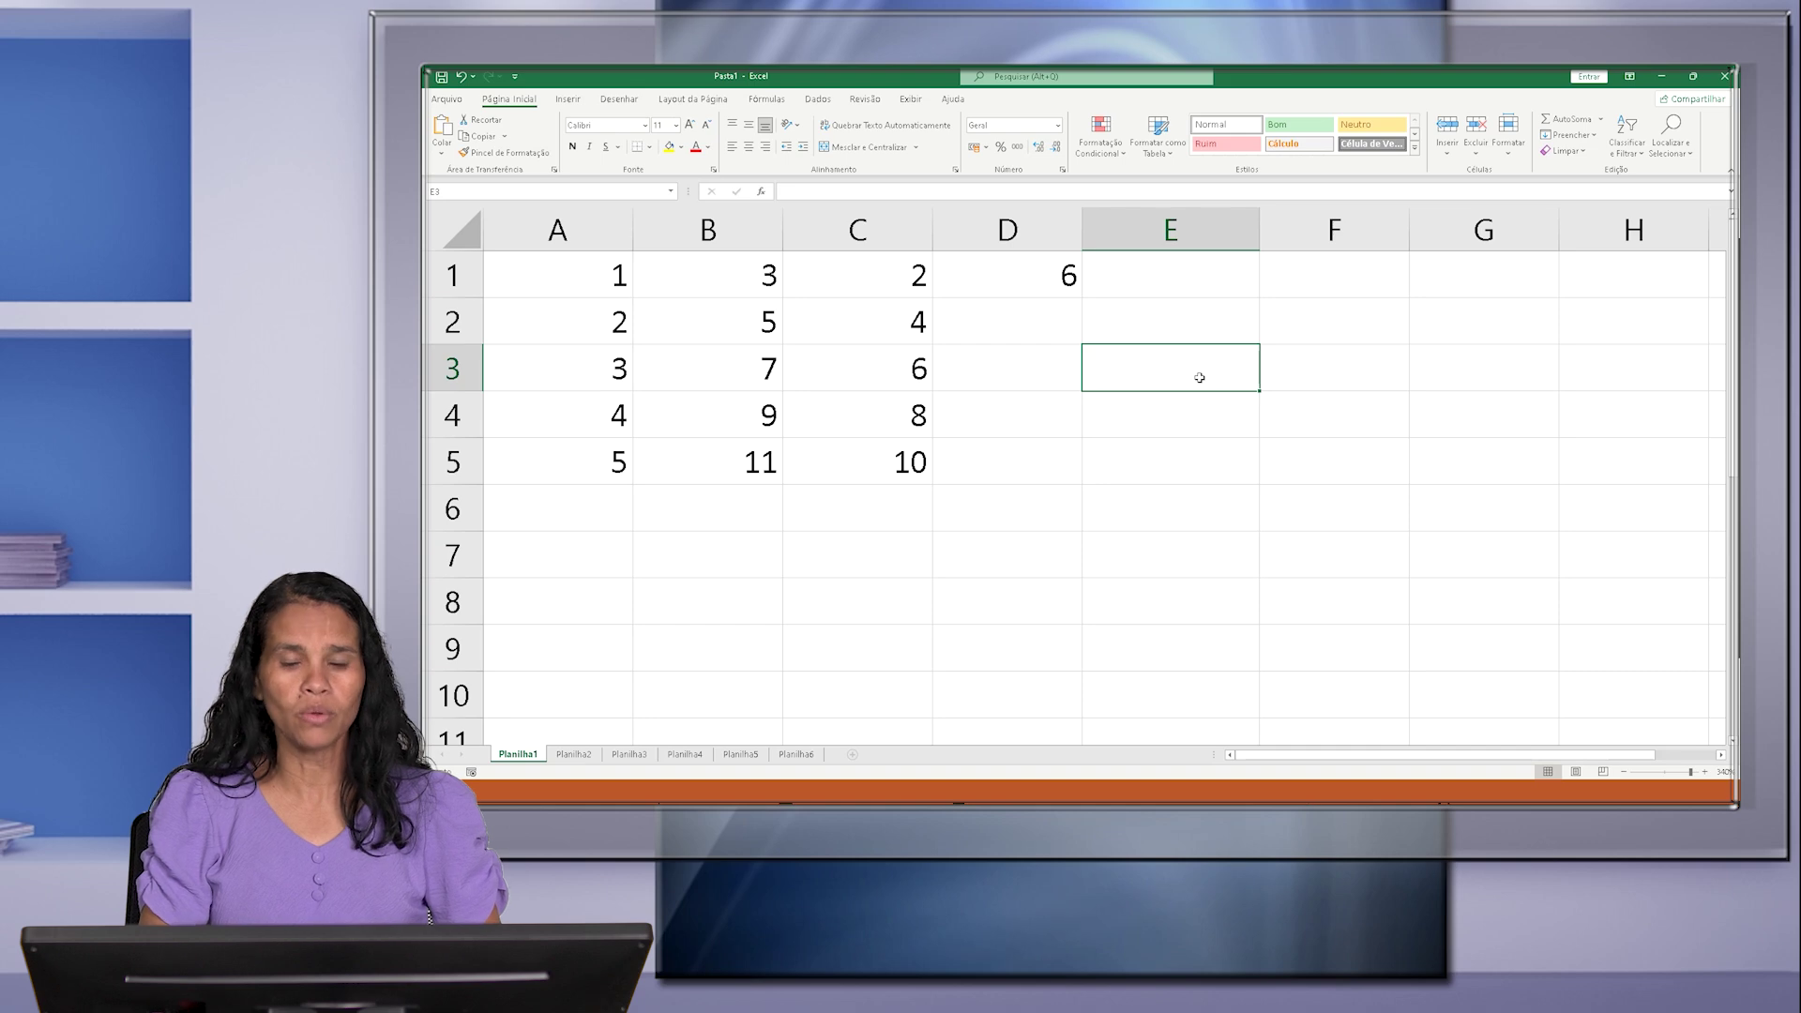
type("=")
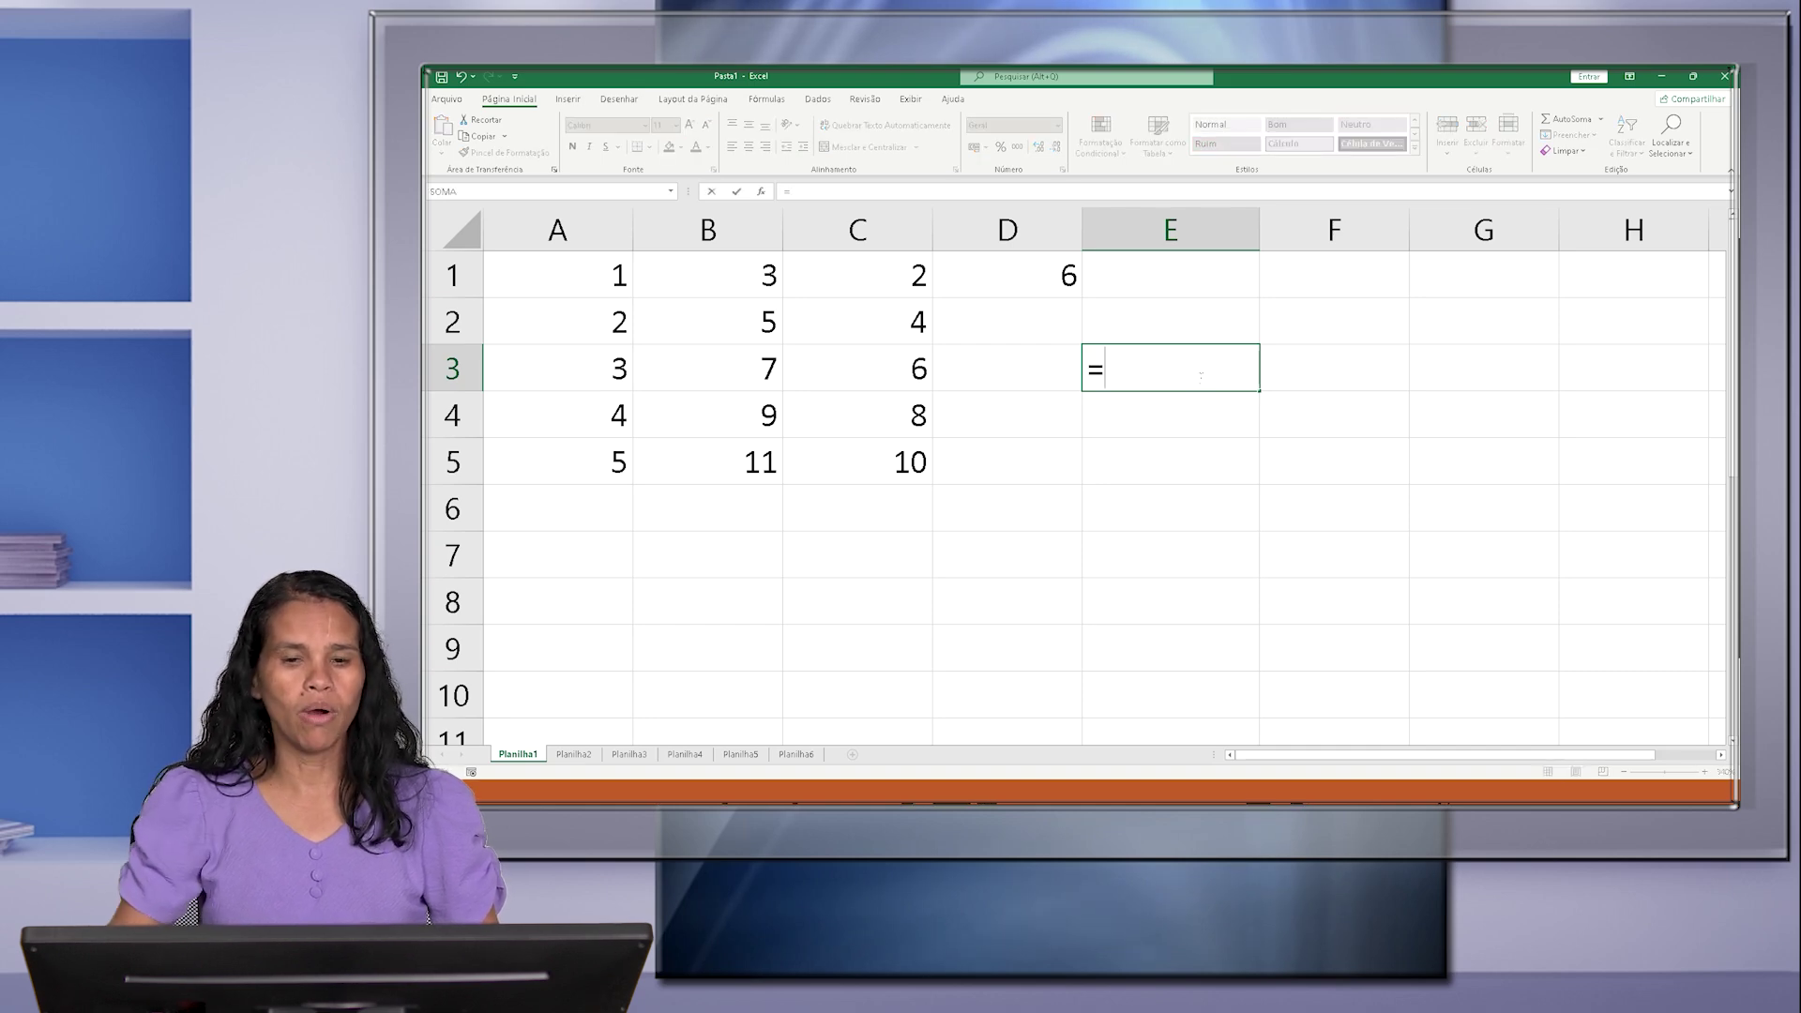
left_click(570, 365)
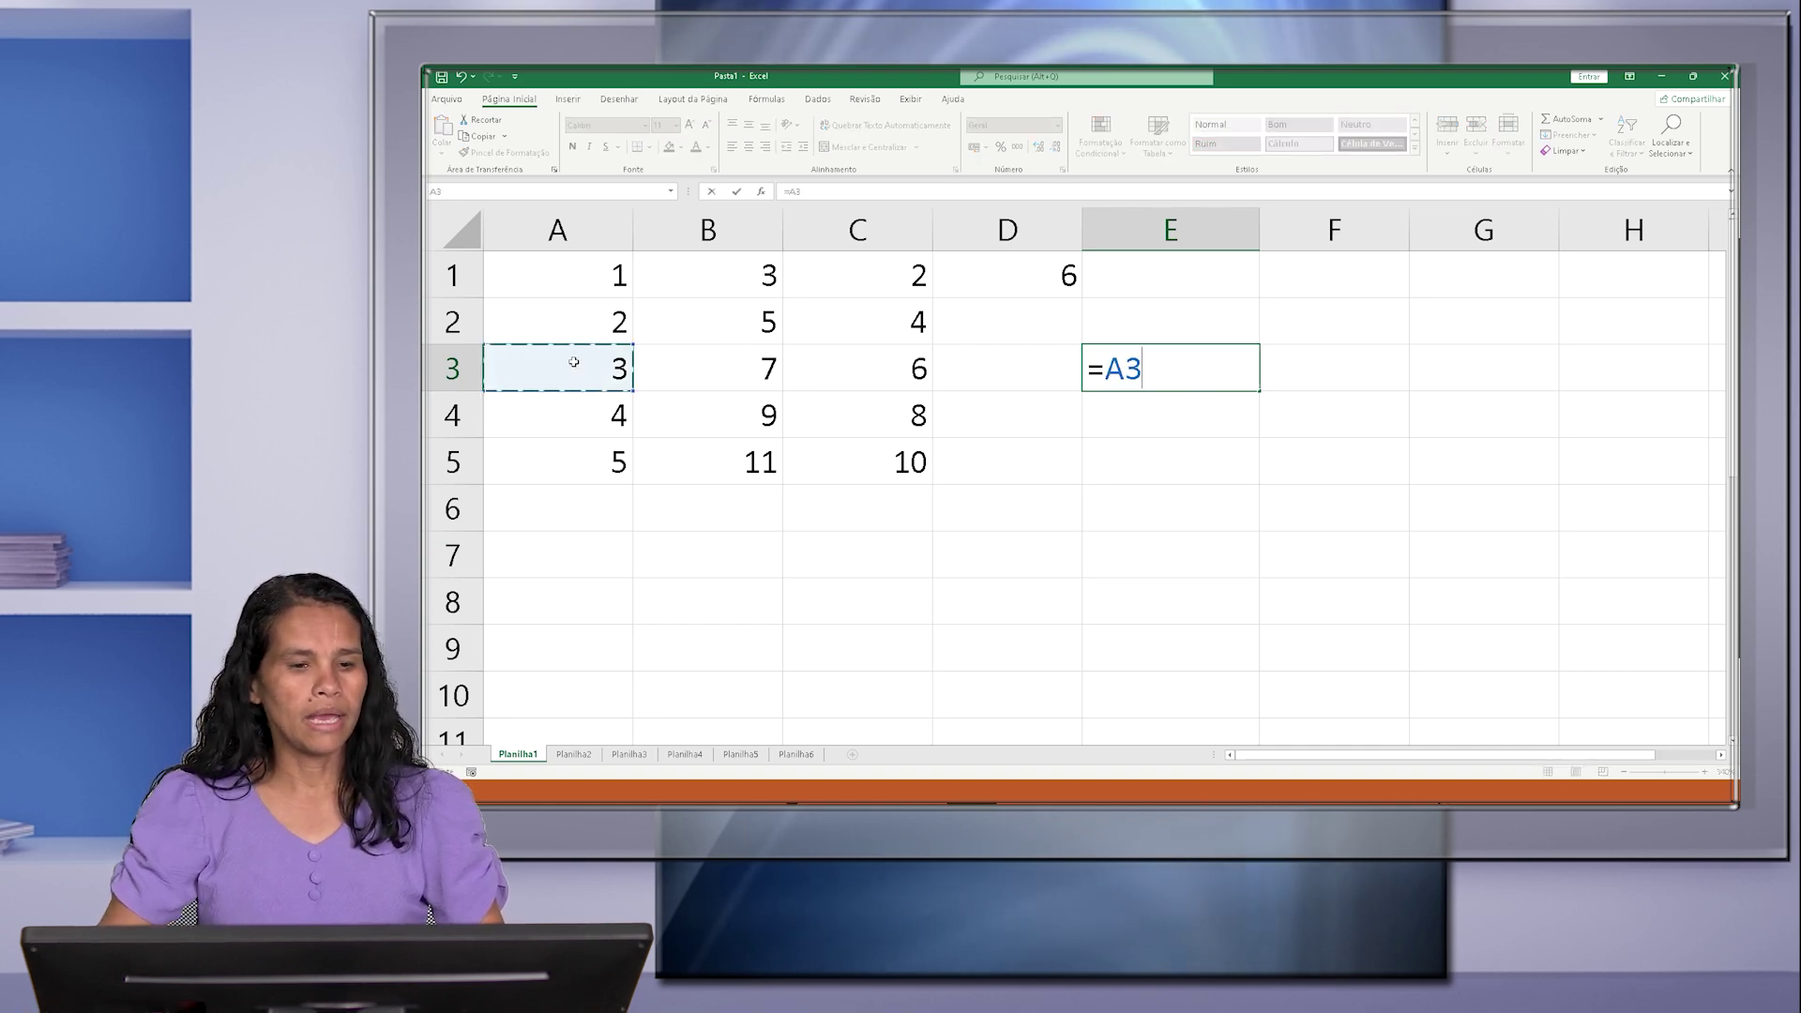
type("&")
left_click(707, 361)
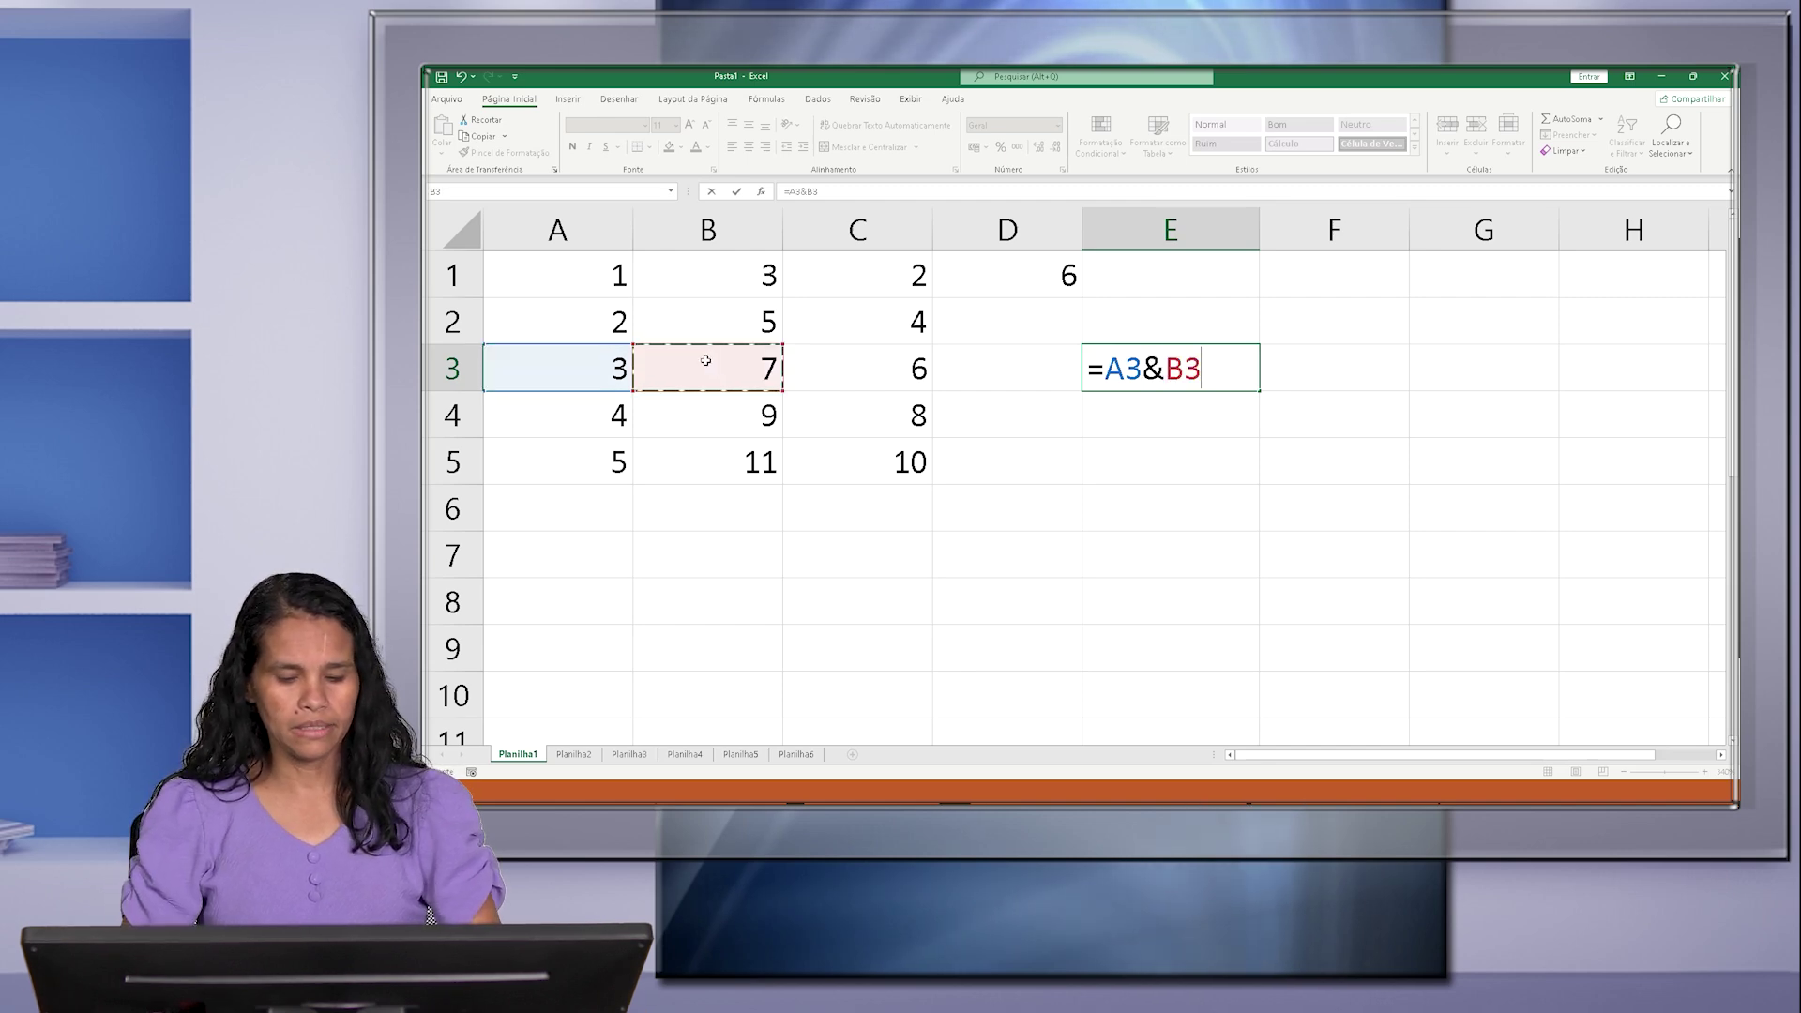
type("&")
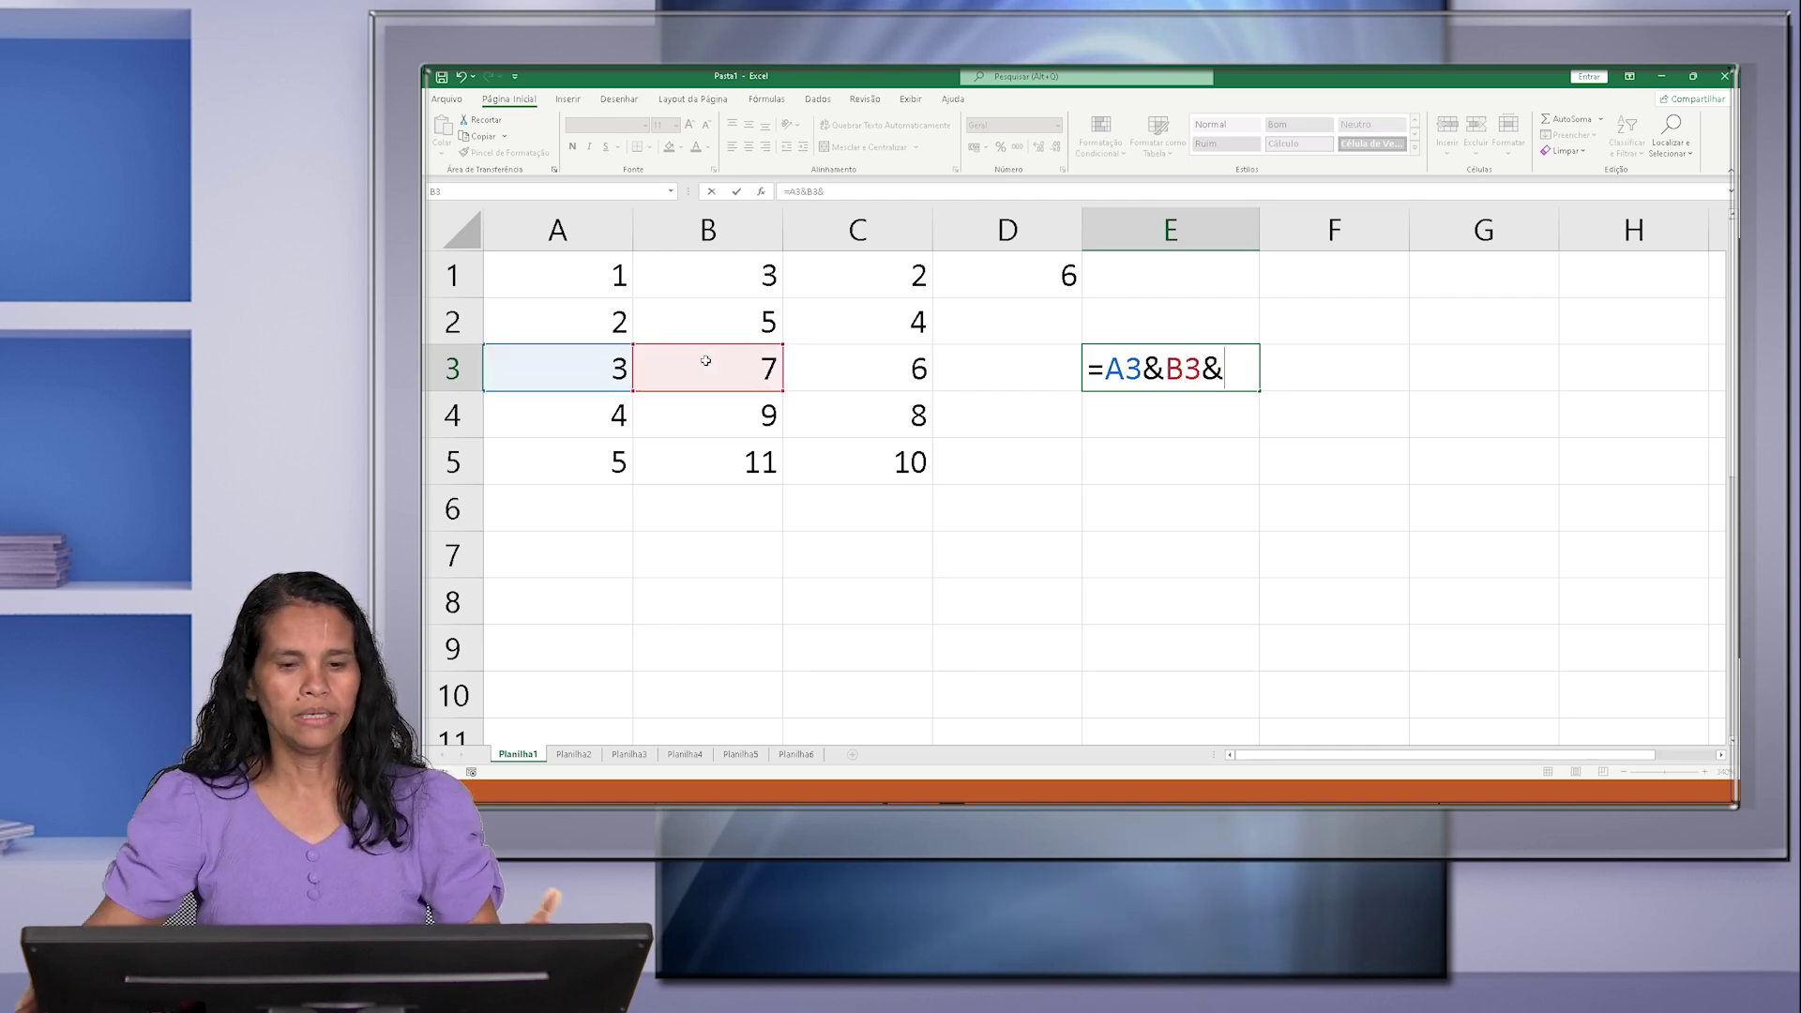
left_click(882, 469)
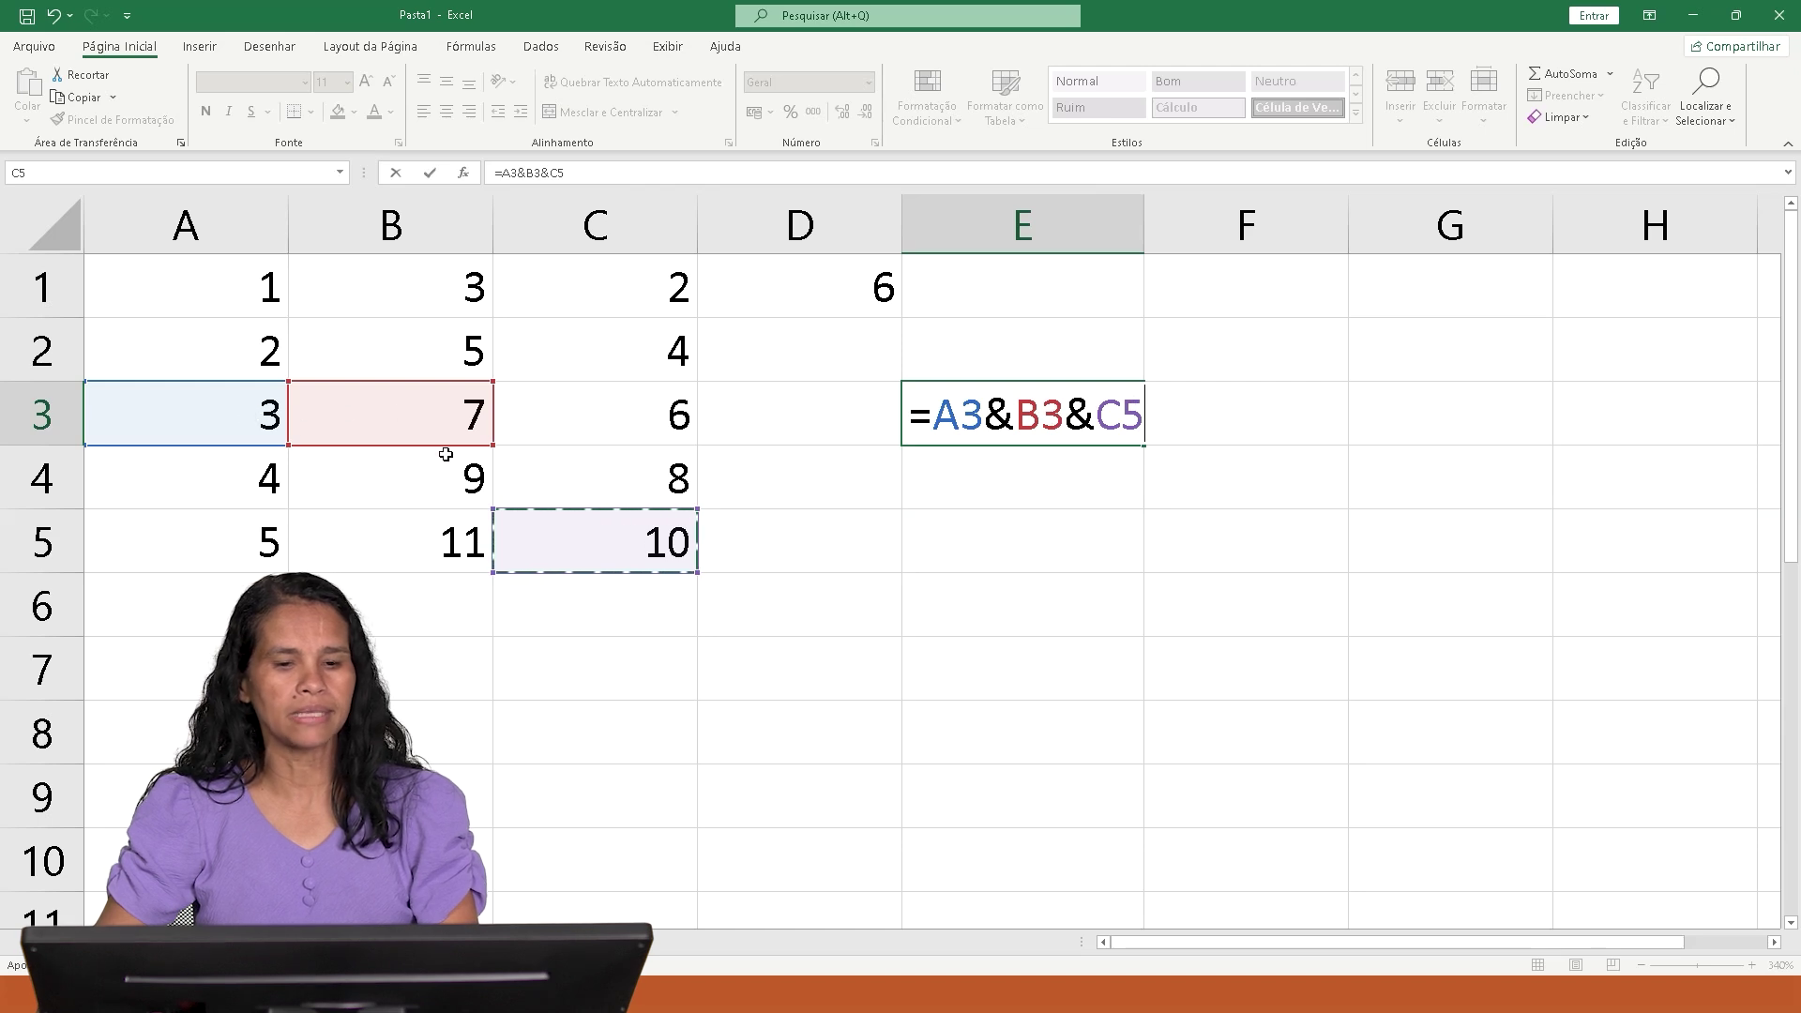
key("Return")
- Examine the concatenated result in E3 and compare it with the sum in D1 and the values in column C
left_click(938, 429)
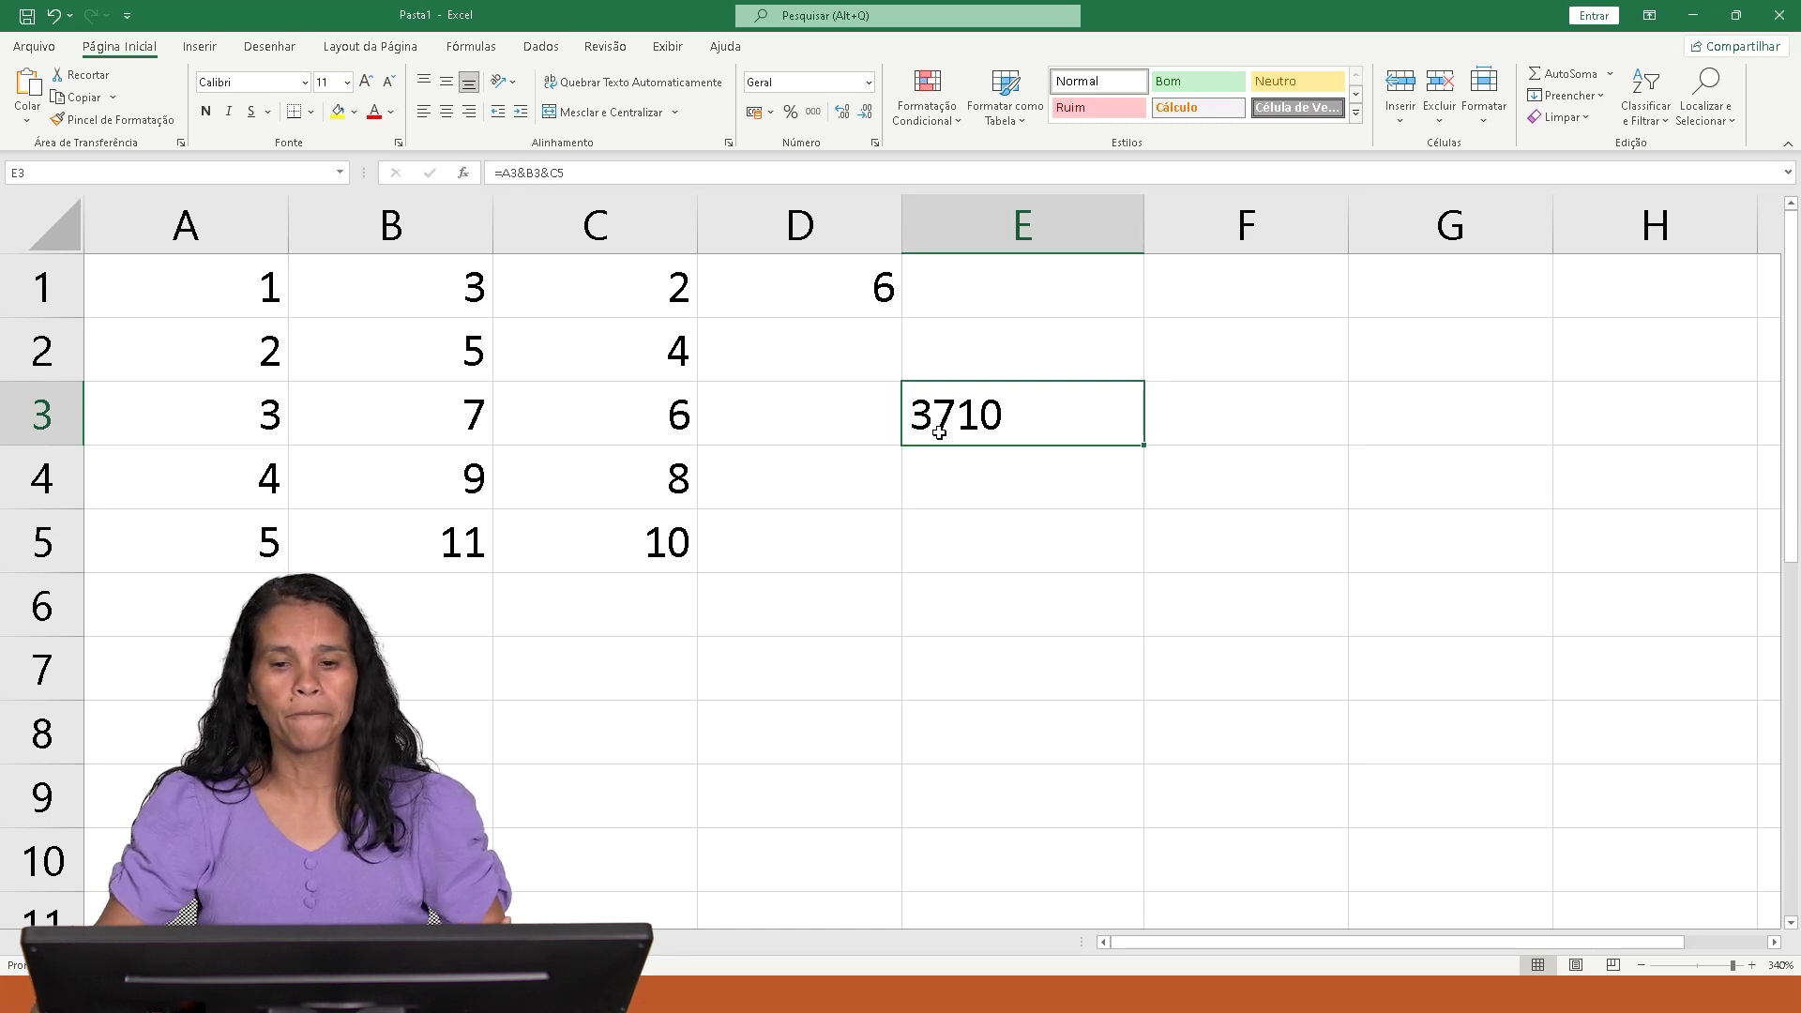
key("Down")
key("Down")
left_click(997, 408)
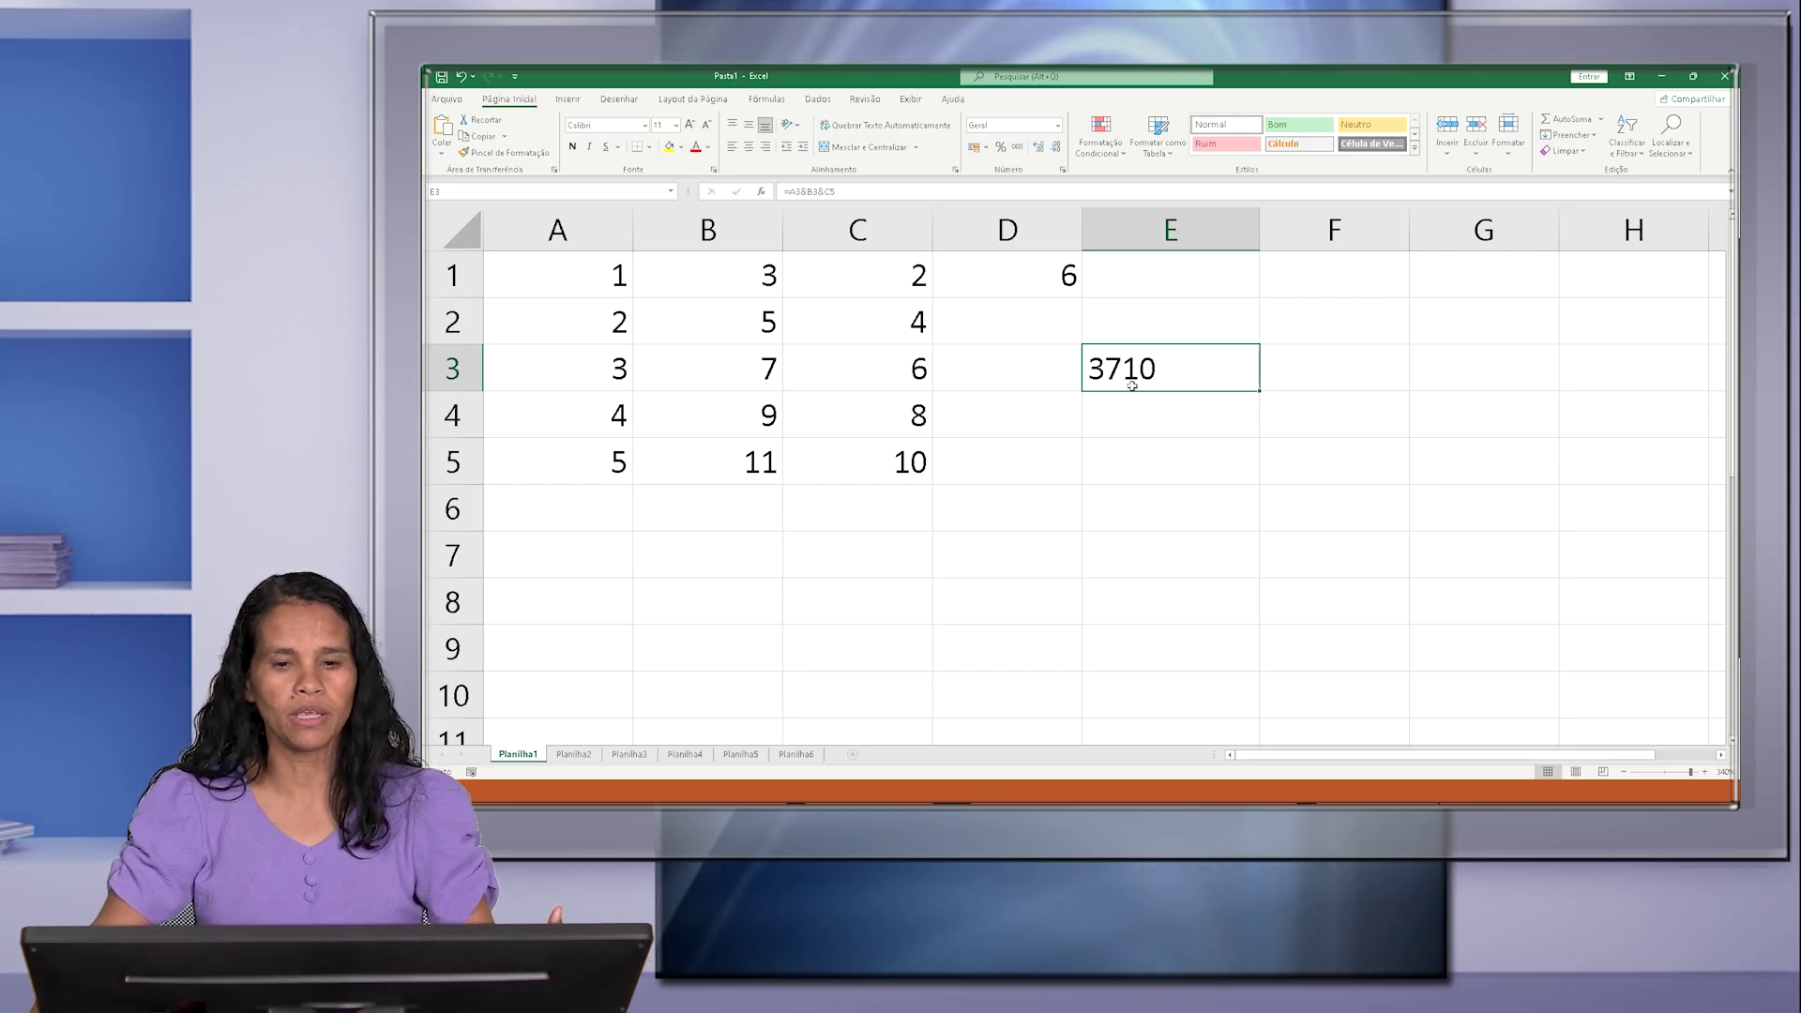
left_click(1004, 279)
left_click(836, 274)
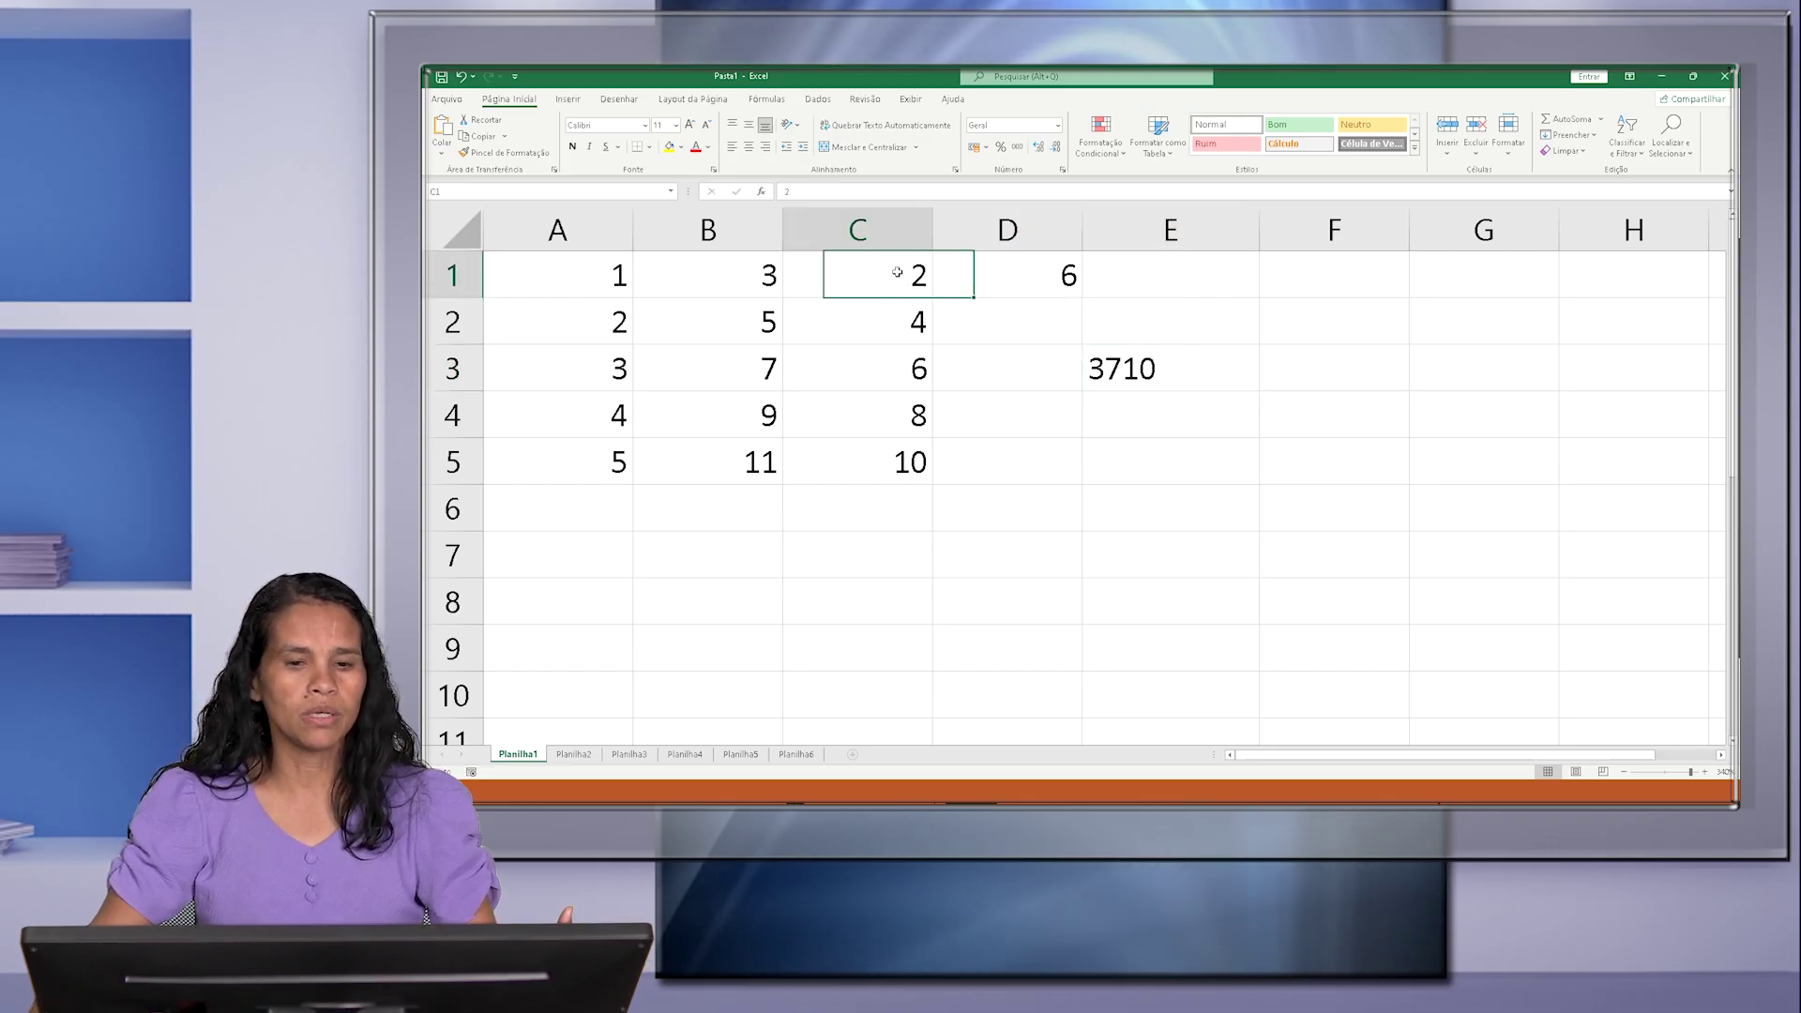
left_click(903, 327)
key("Down")
key("Down")
key("Down")
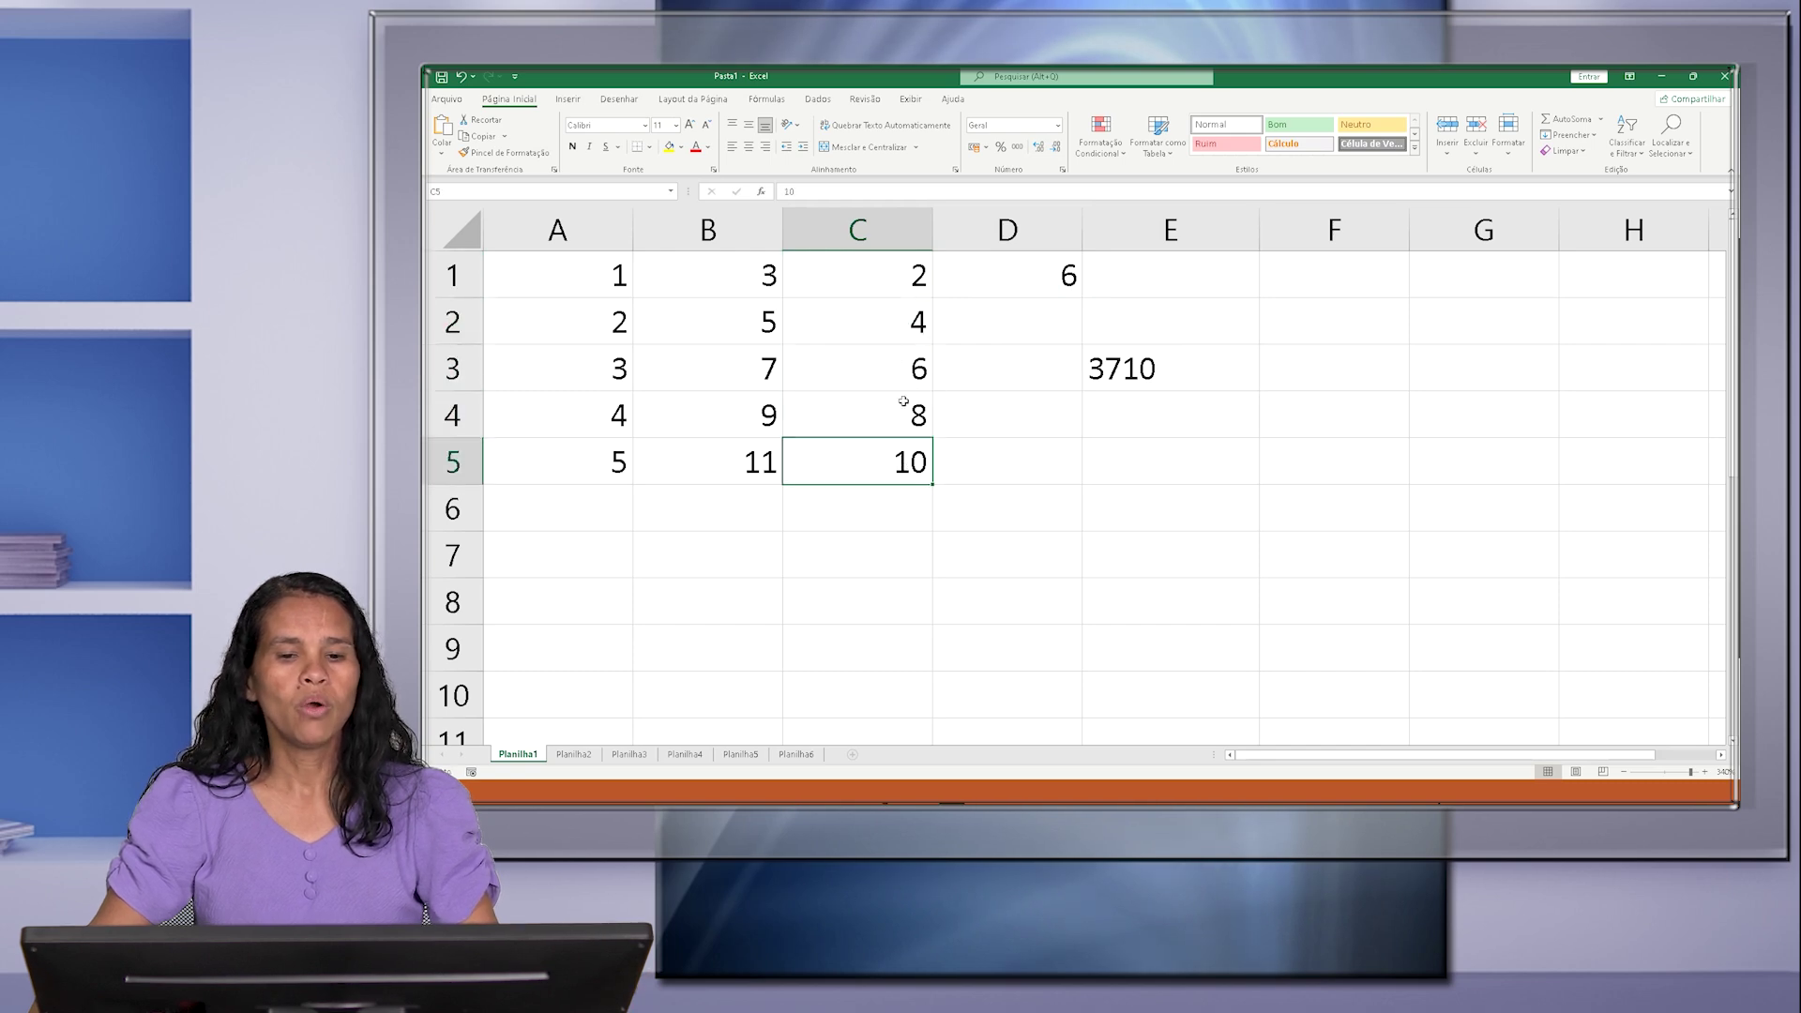
left_click(902, 286)
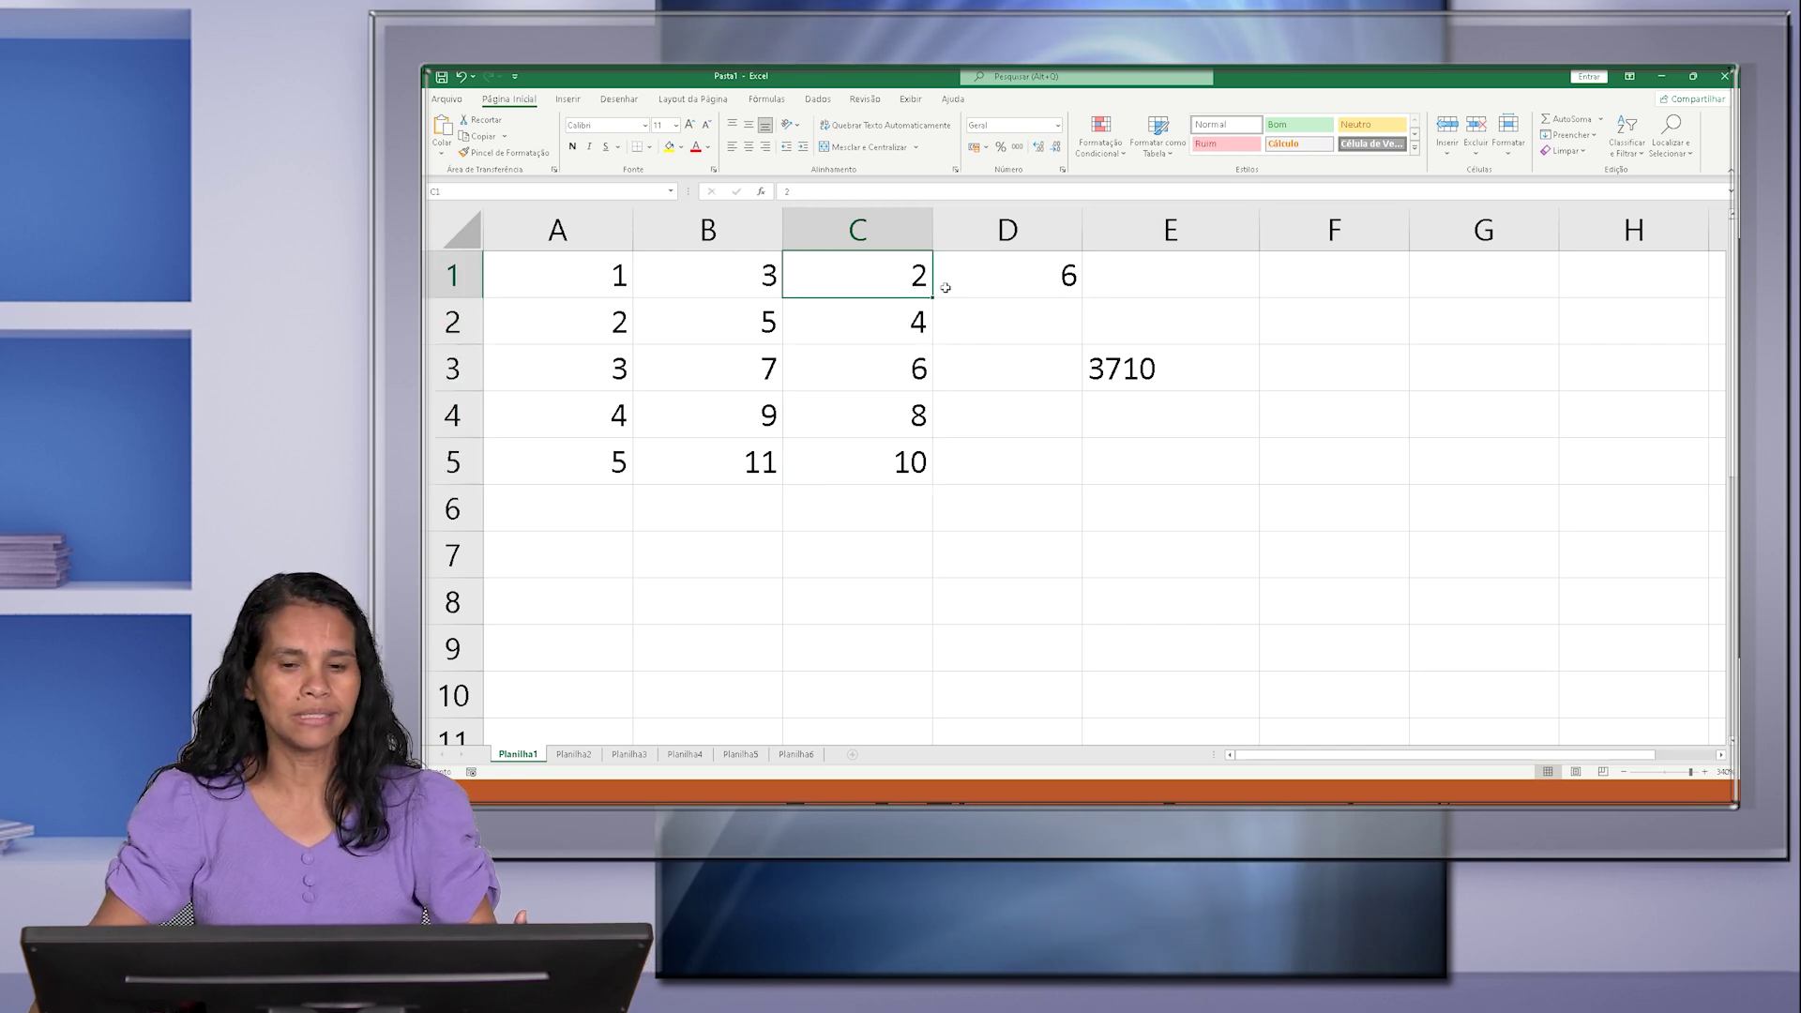
left_click(1171, 372)
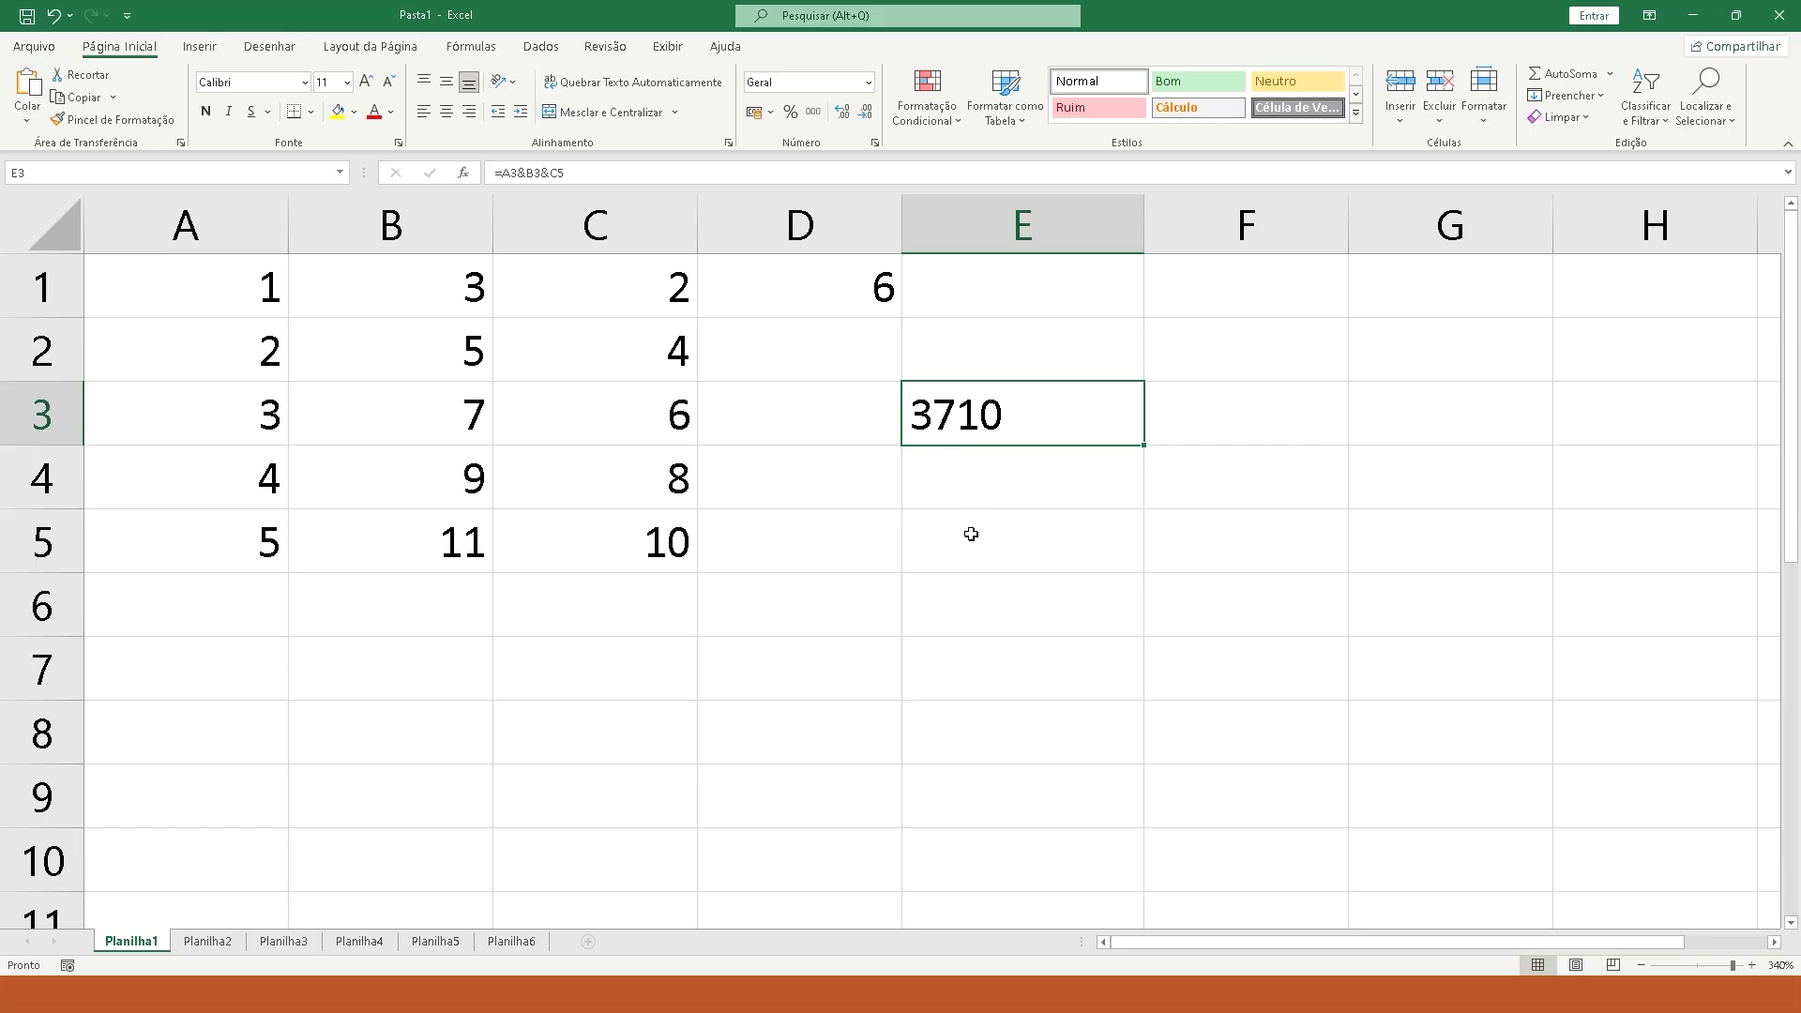
- Enter the text "aula" in cell E5 as a sample of text alignment
left_click(1108, 457)
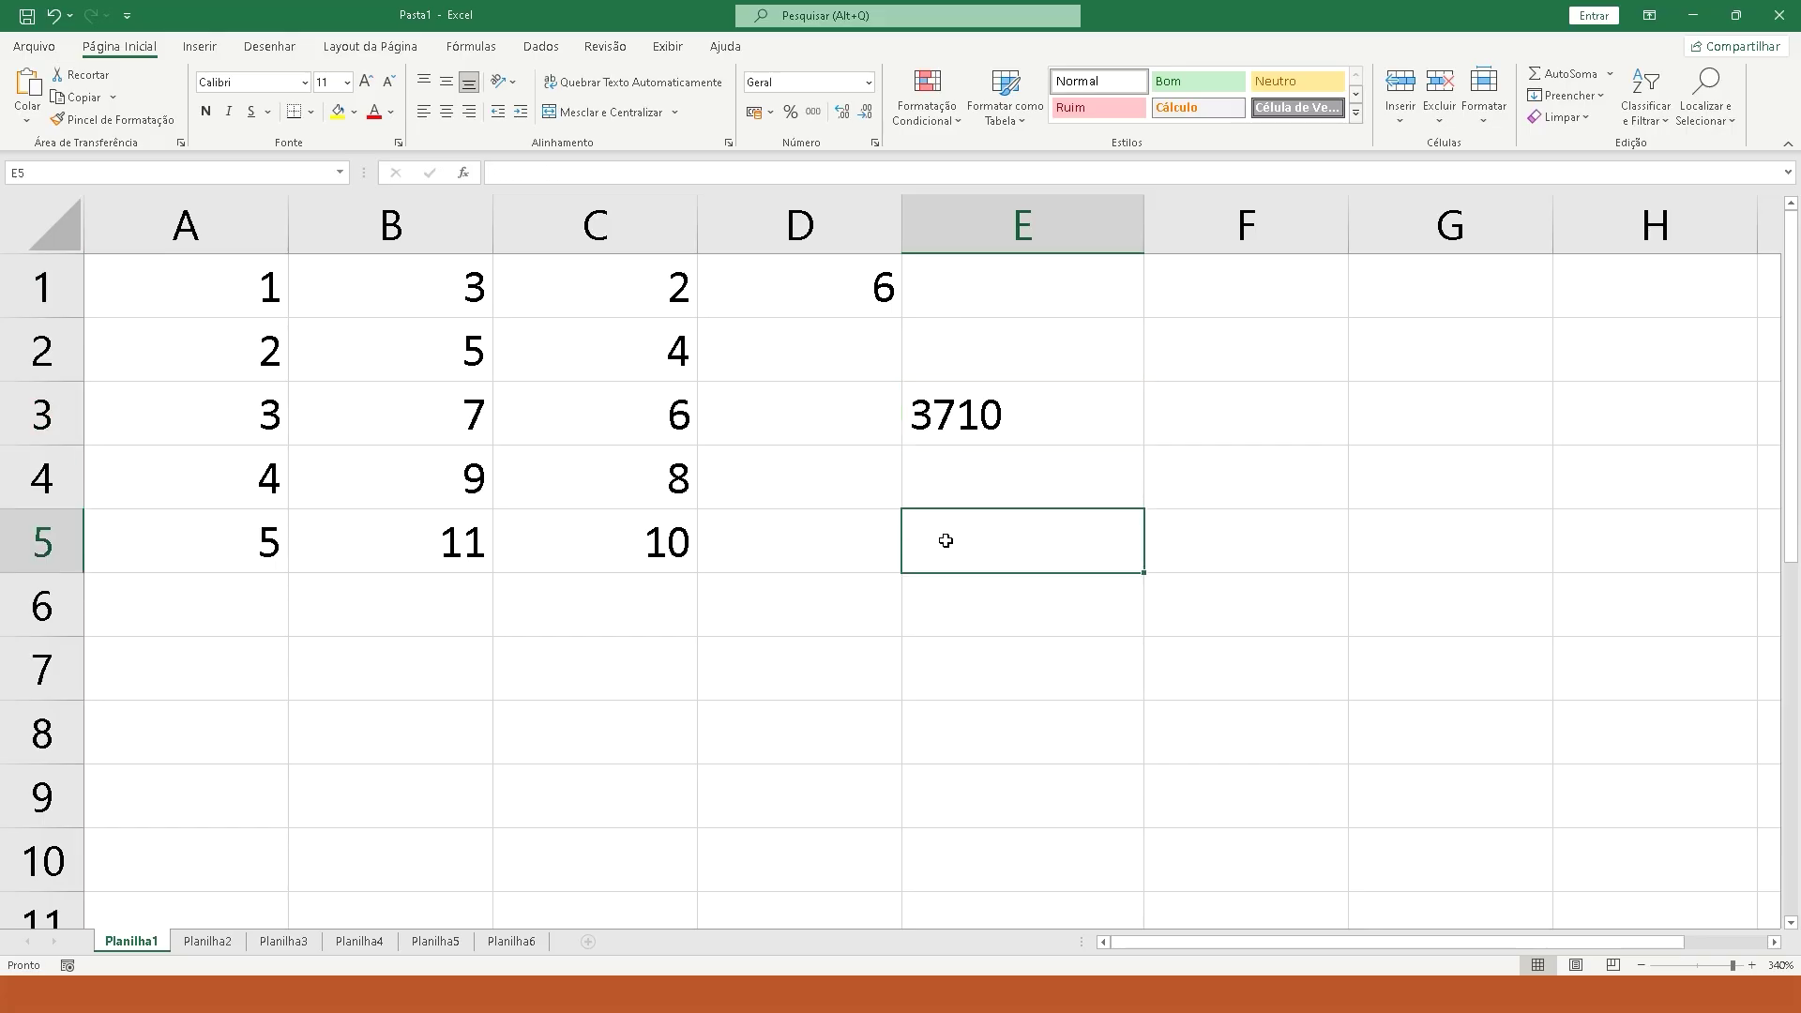
type("aula")
key("Return")
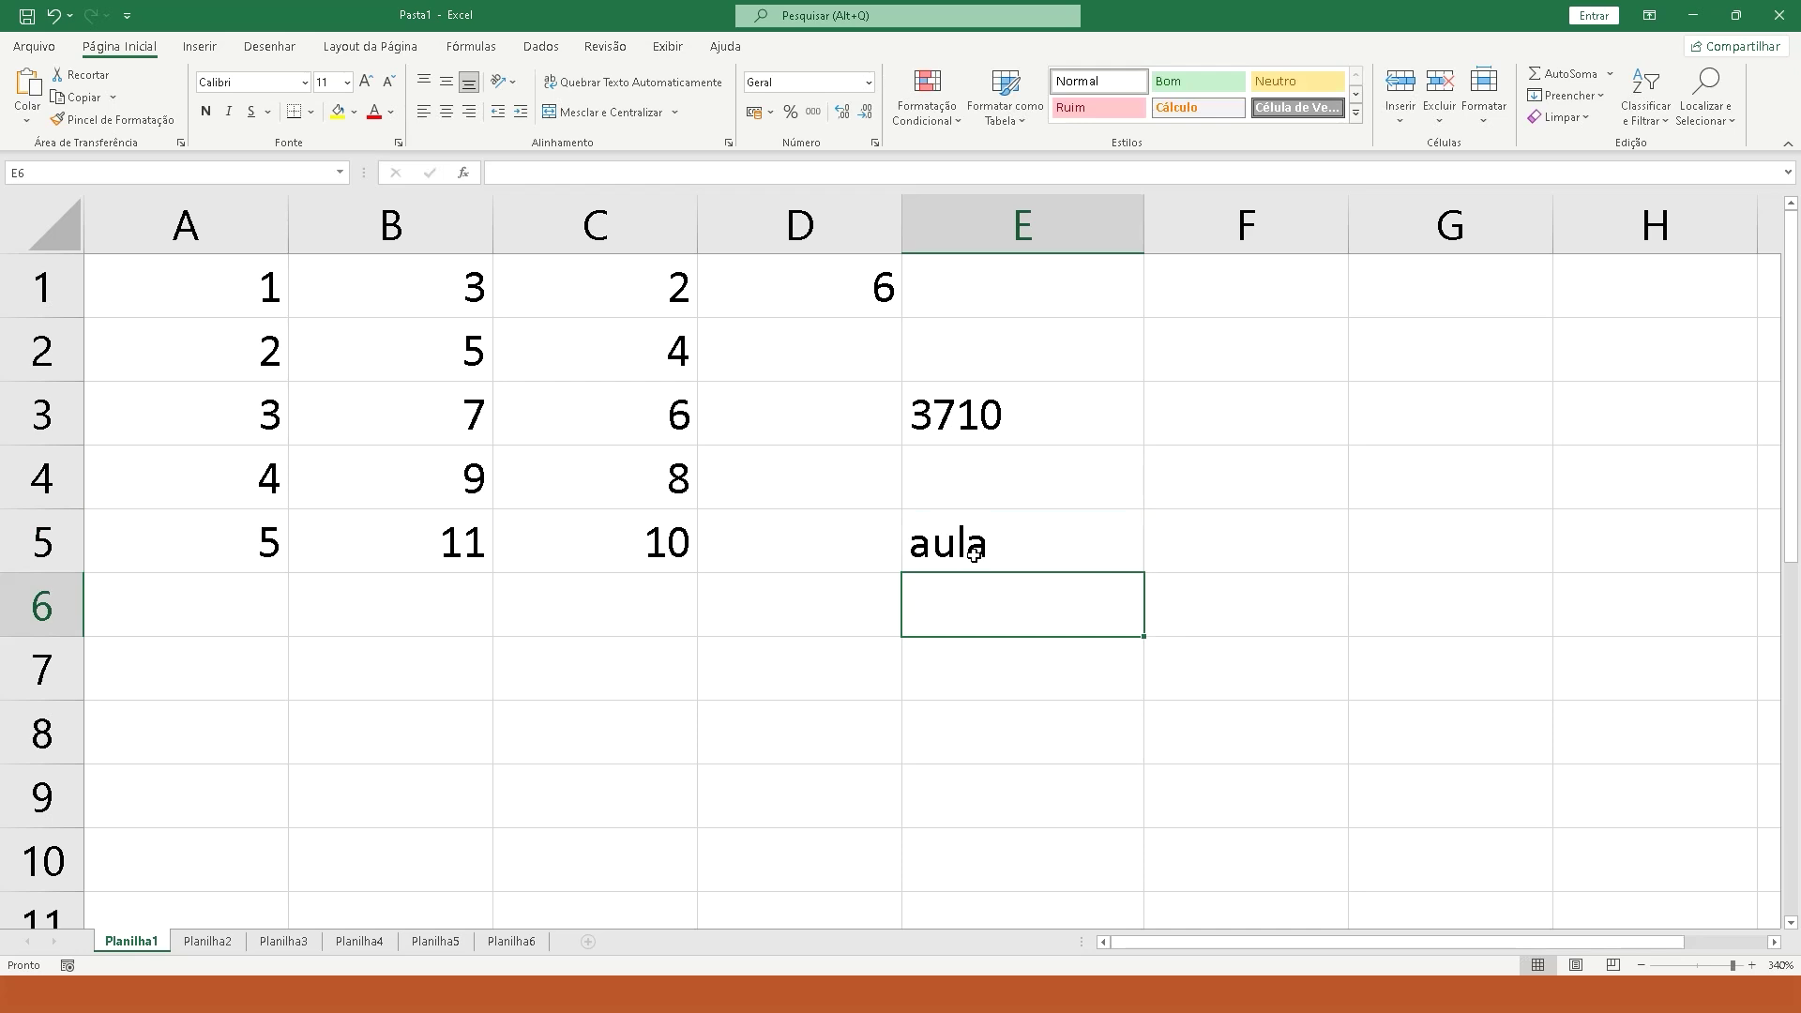
left_click(972, 553)
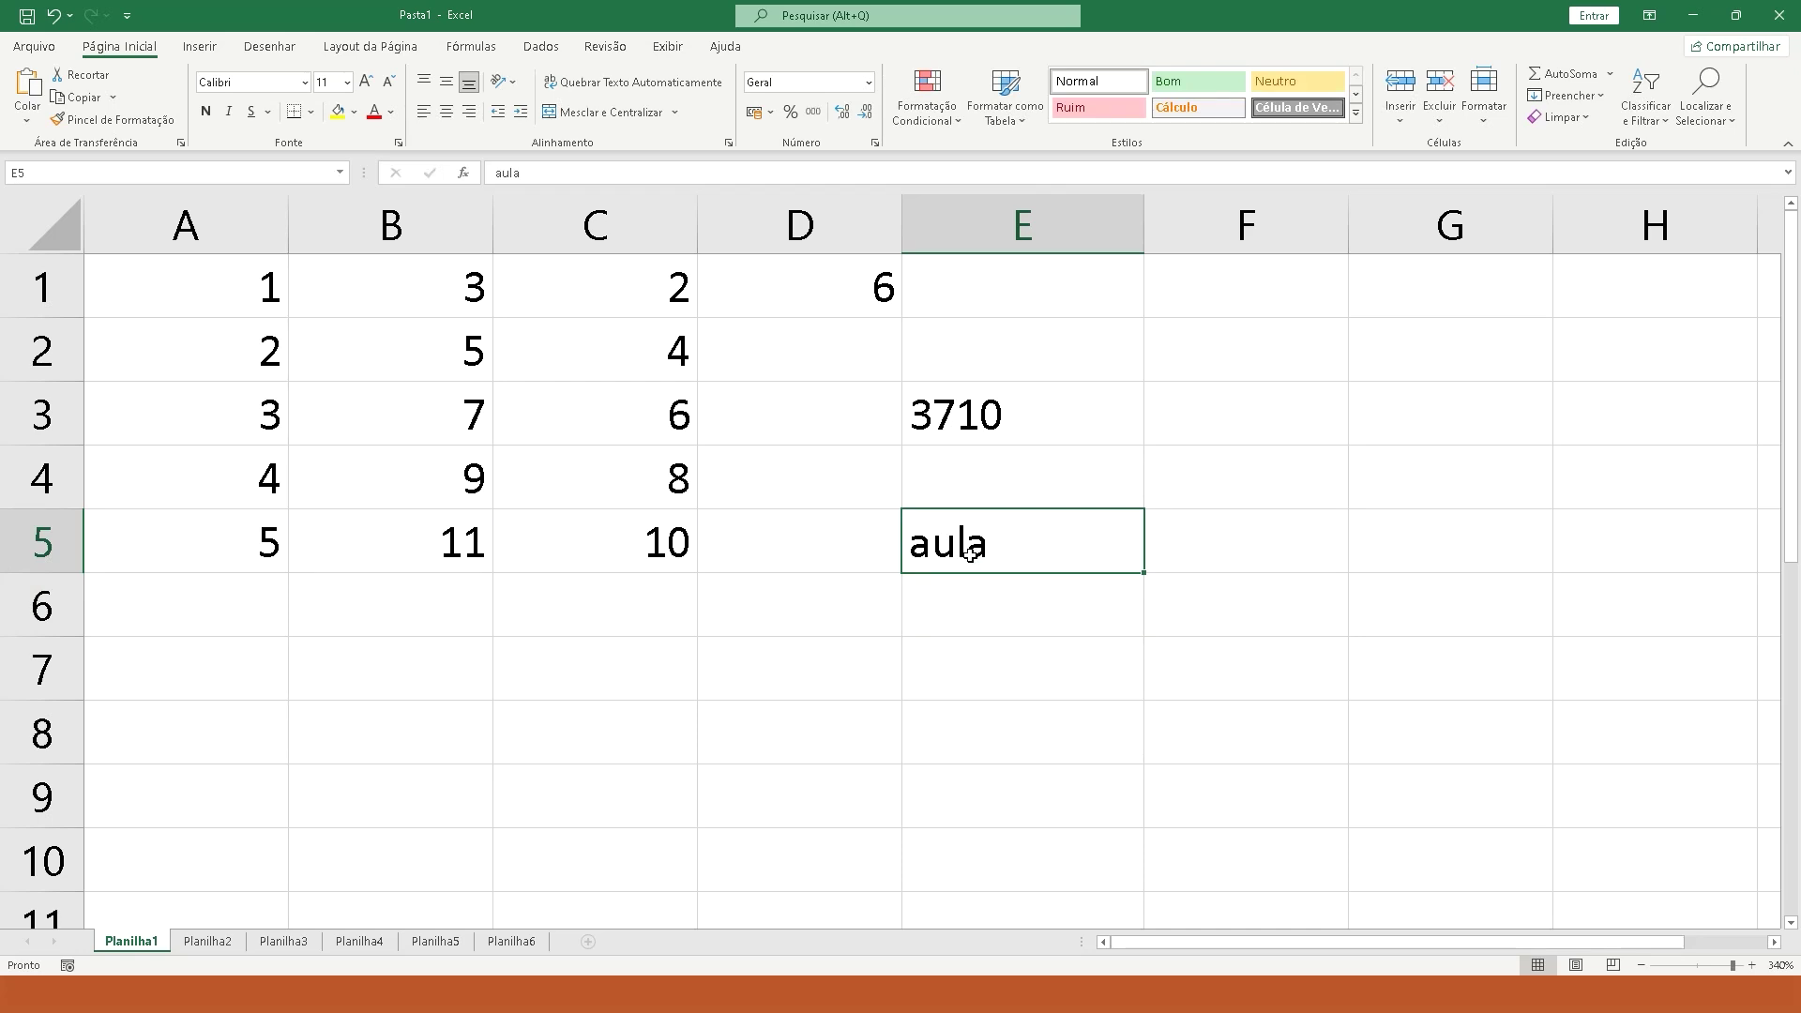
- Enter the number 15 in cell F3 as a sample of numeric alignment
left_click(1268, 431)
type("1")
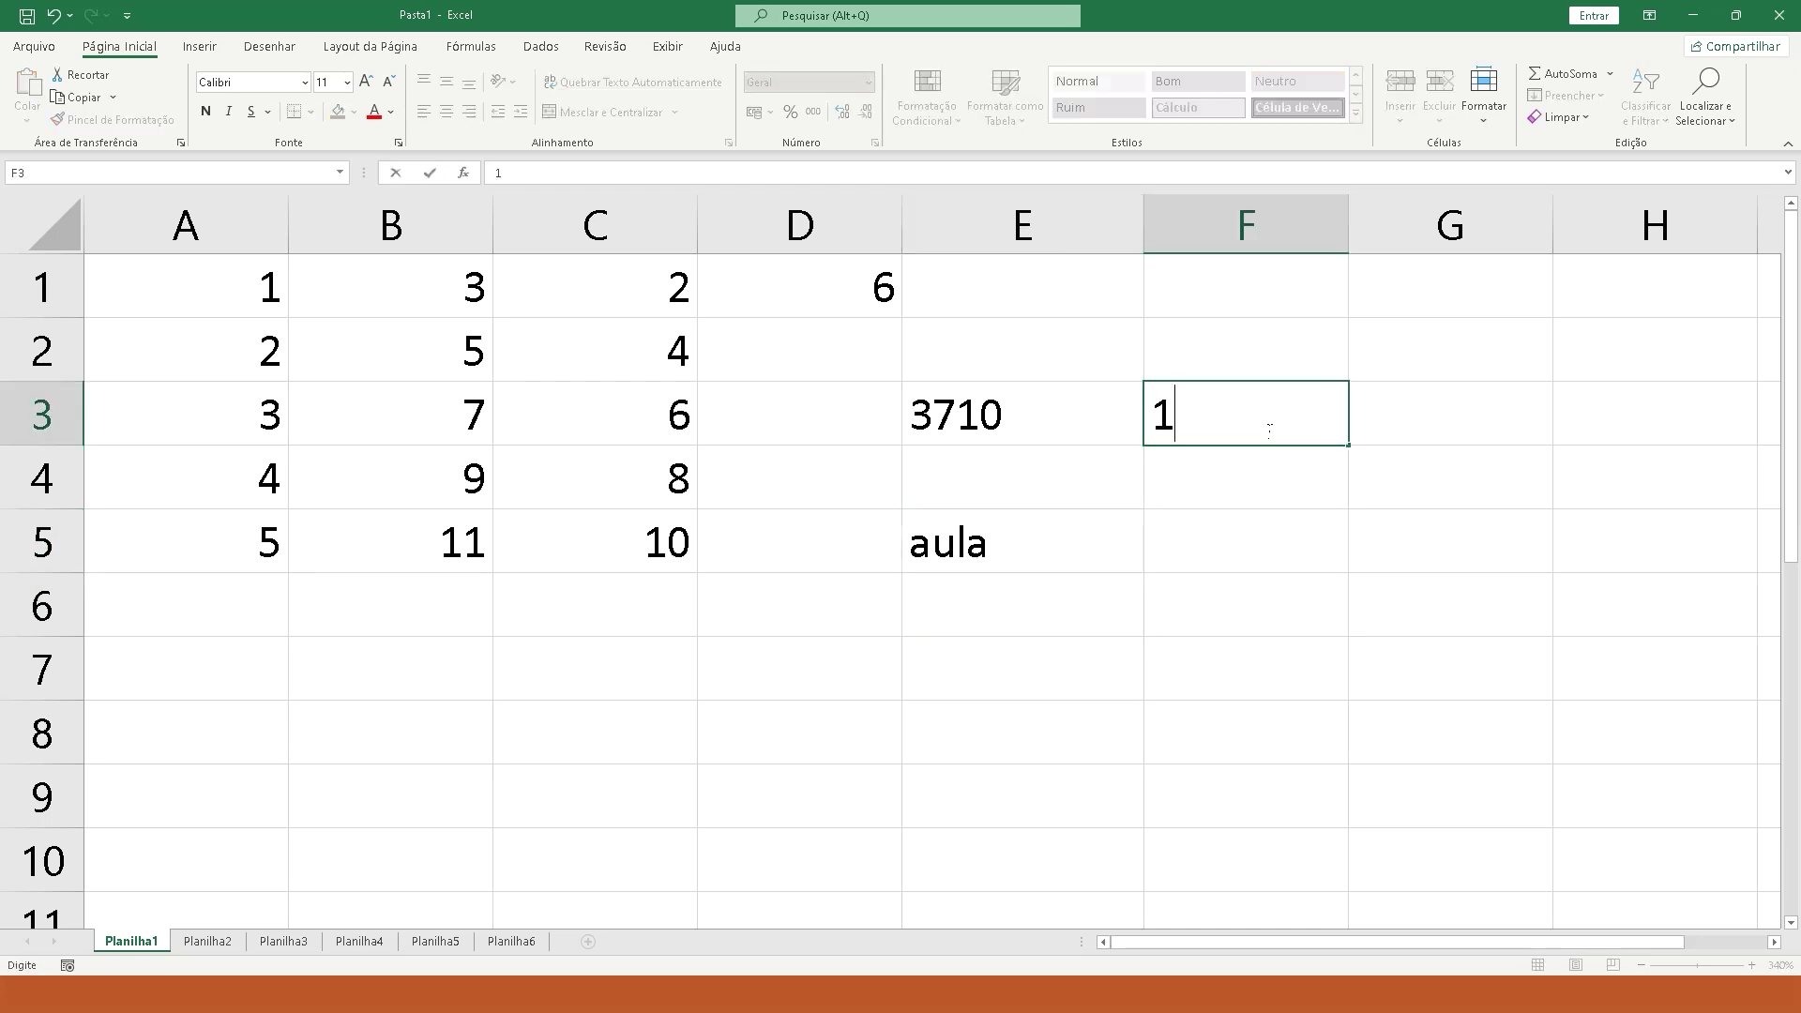
type("5")
key("Return")
left_click(1277, 430)
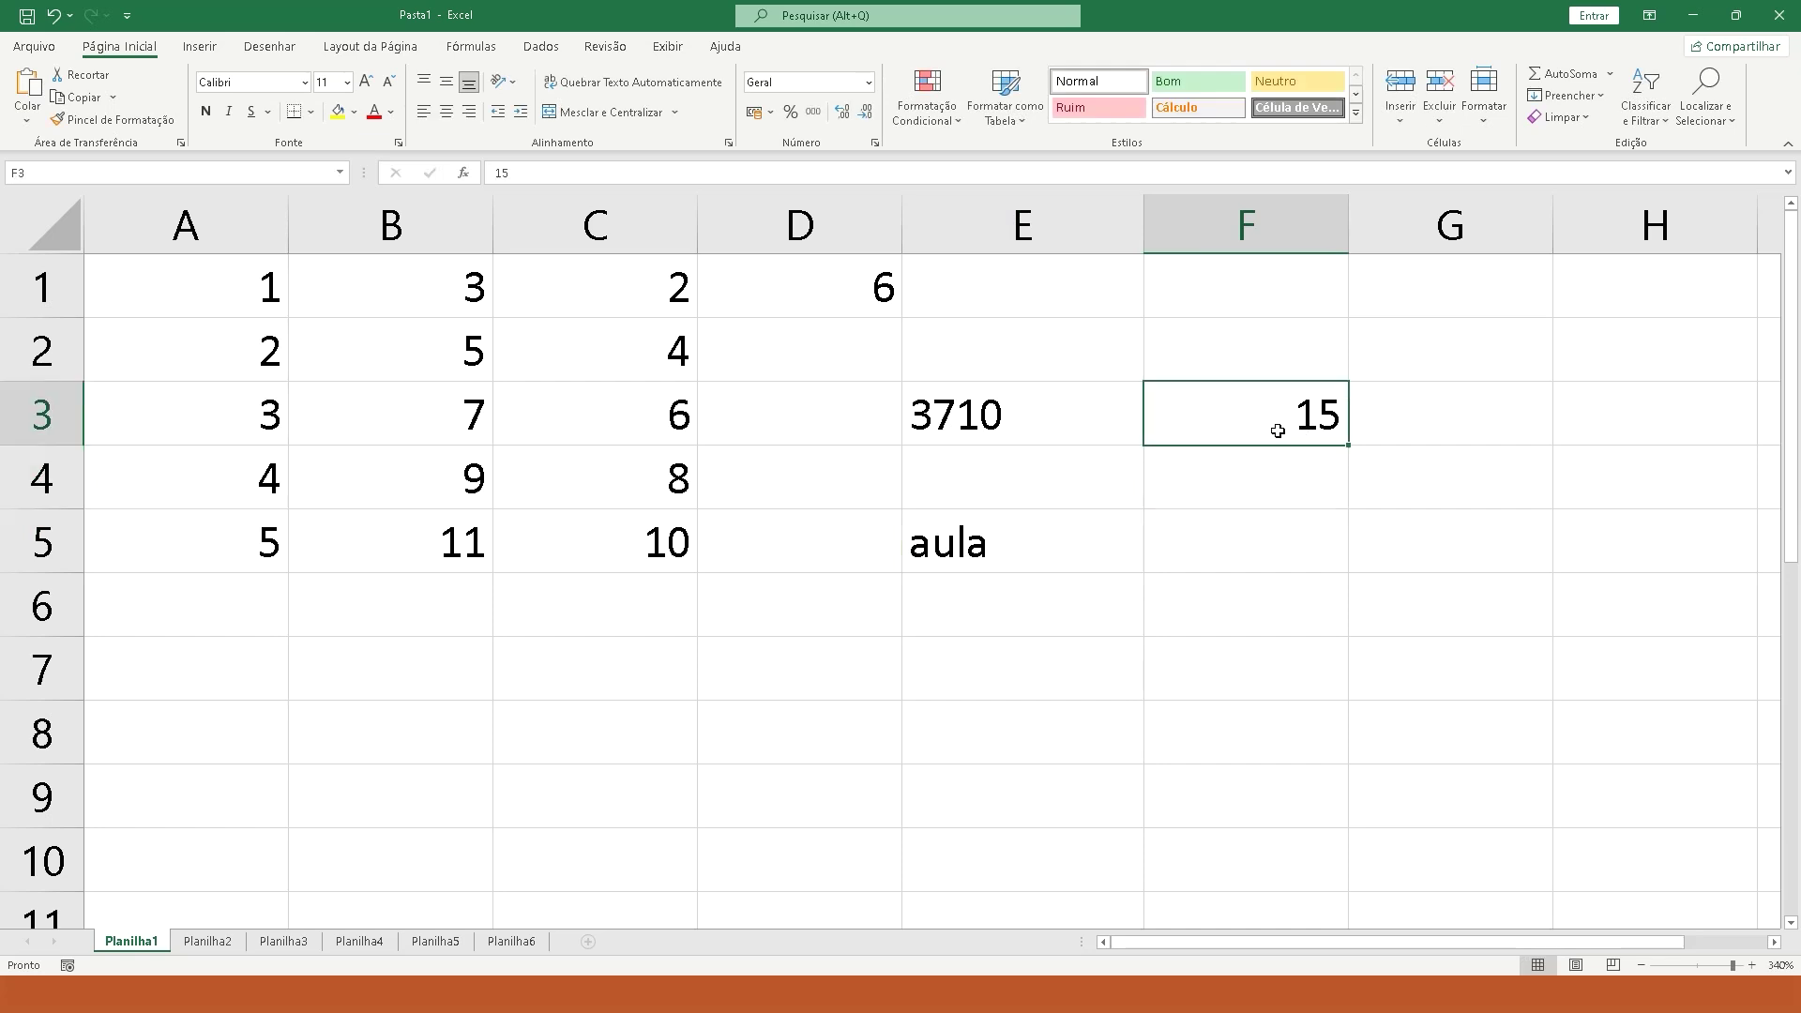
- Compare the alignment of E3 and F3, and clear the sample number from F3
left_click(1022, 426)
left_click(1262, 399)
left_click(1071, 444)
left_click(1258, 406)
key("Delete")
left_click(1009, 436)
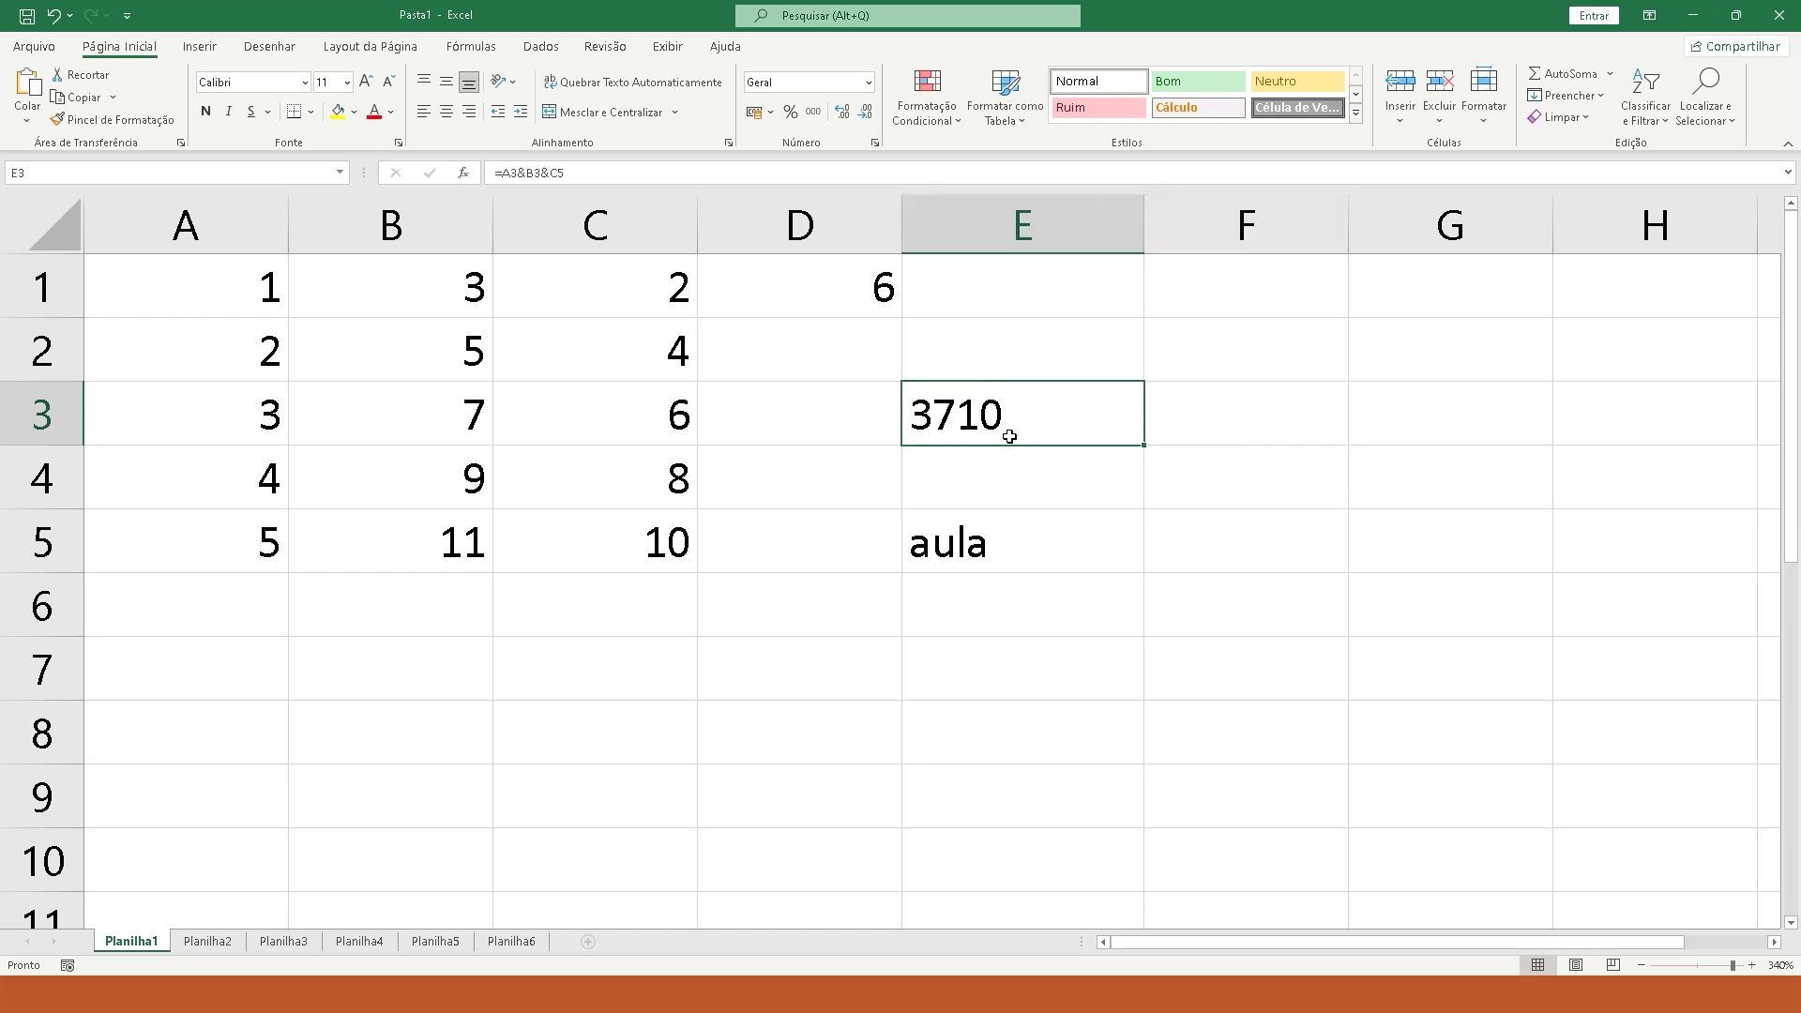
- Enter the formula =E3/2 in cell F3 to divide the concatenated value by 2
left_click(1247, 398)
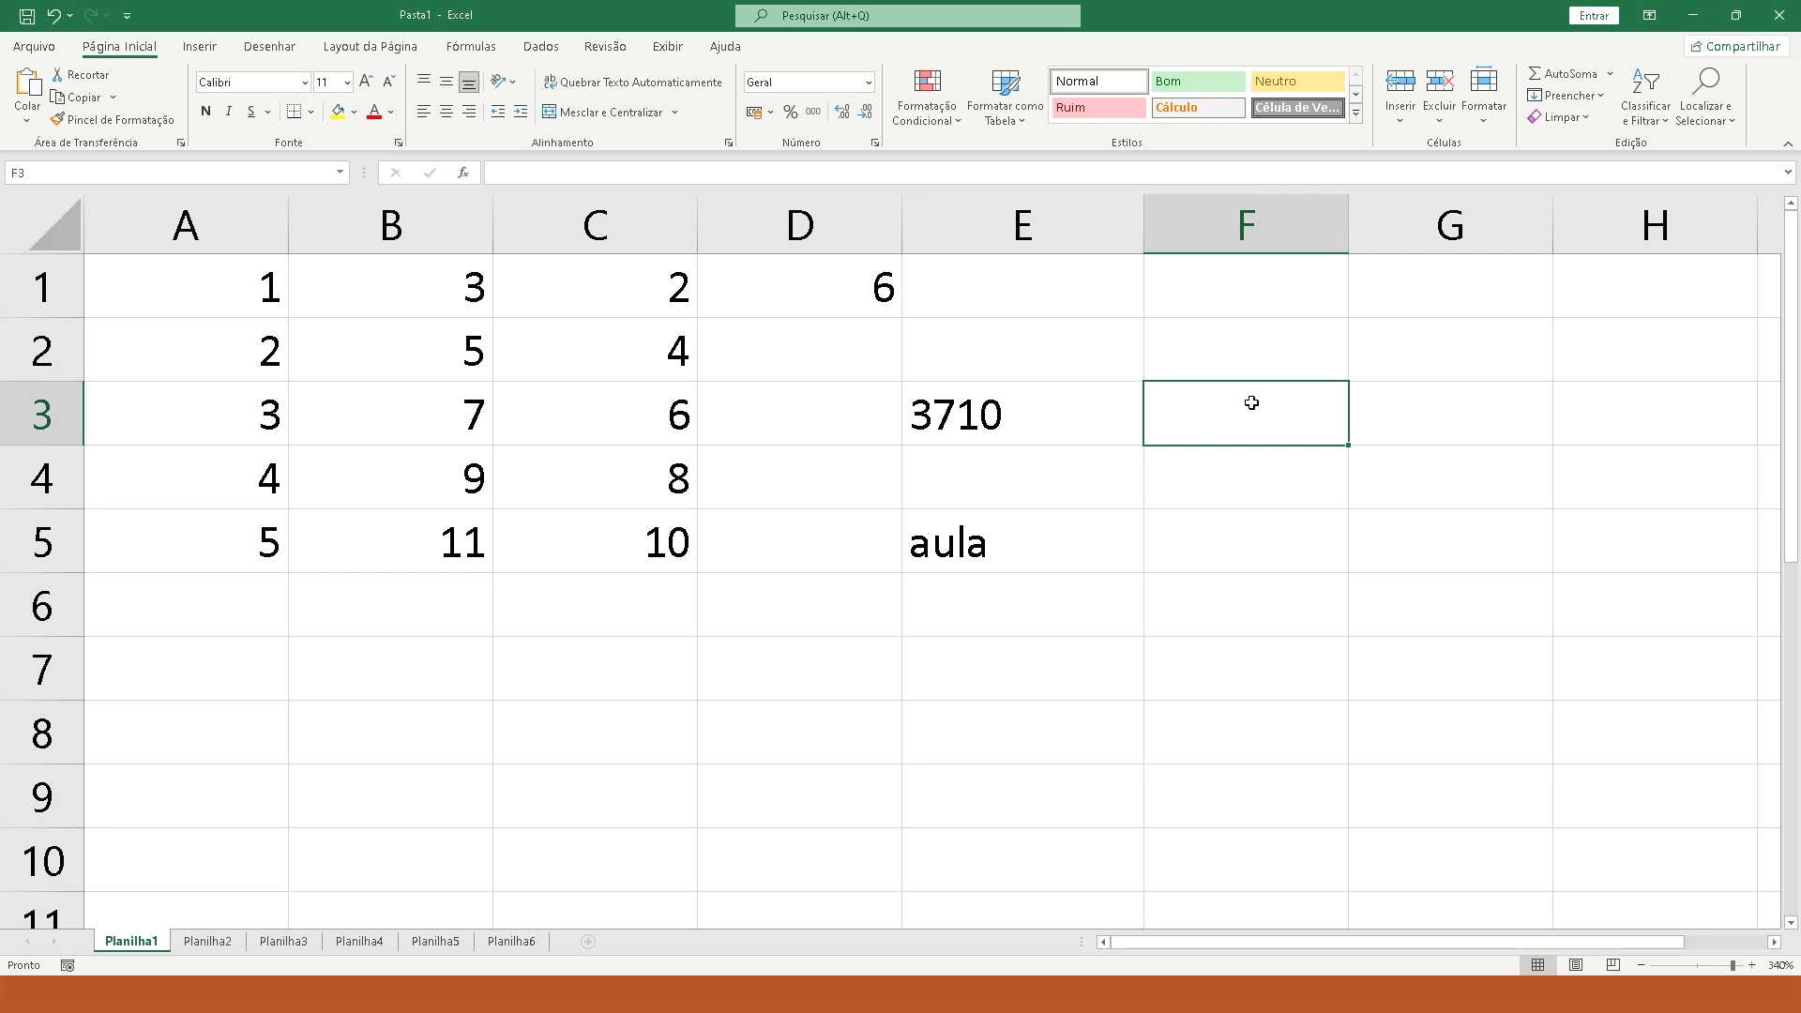
type("=")
left_click(993, 418)
type("/2")
key("Return")
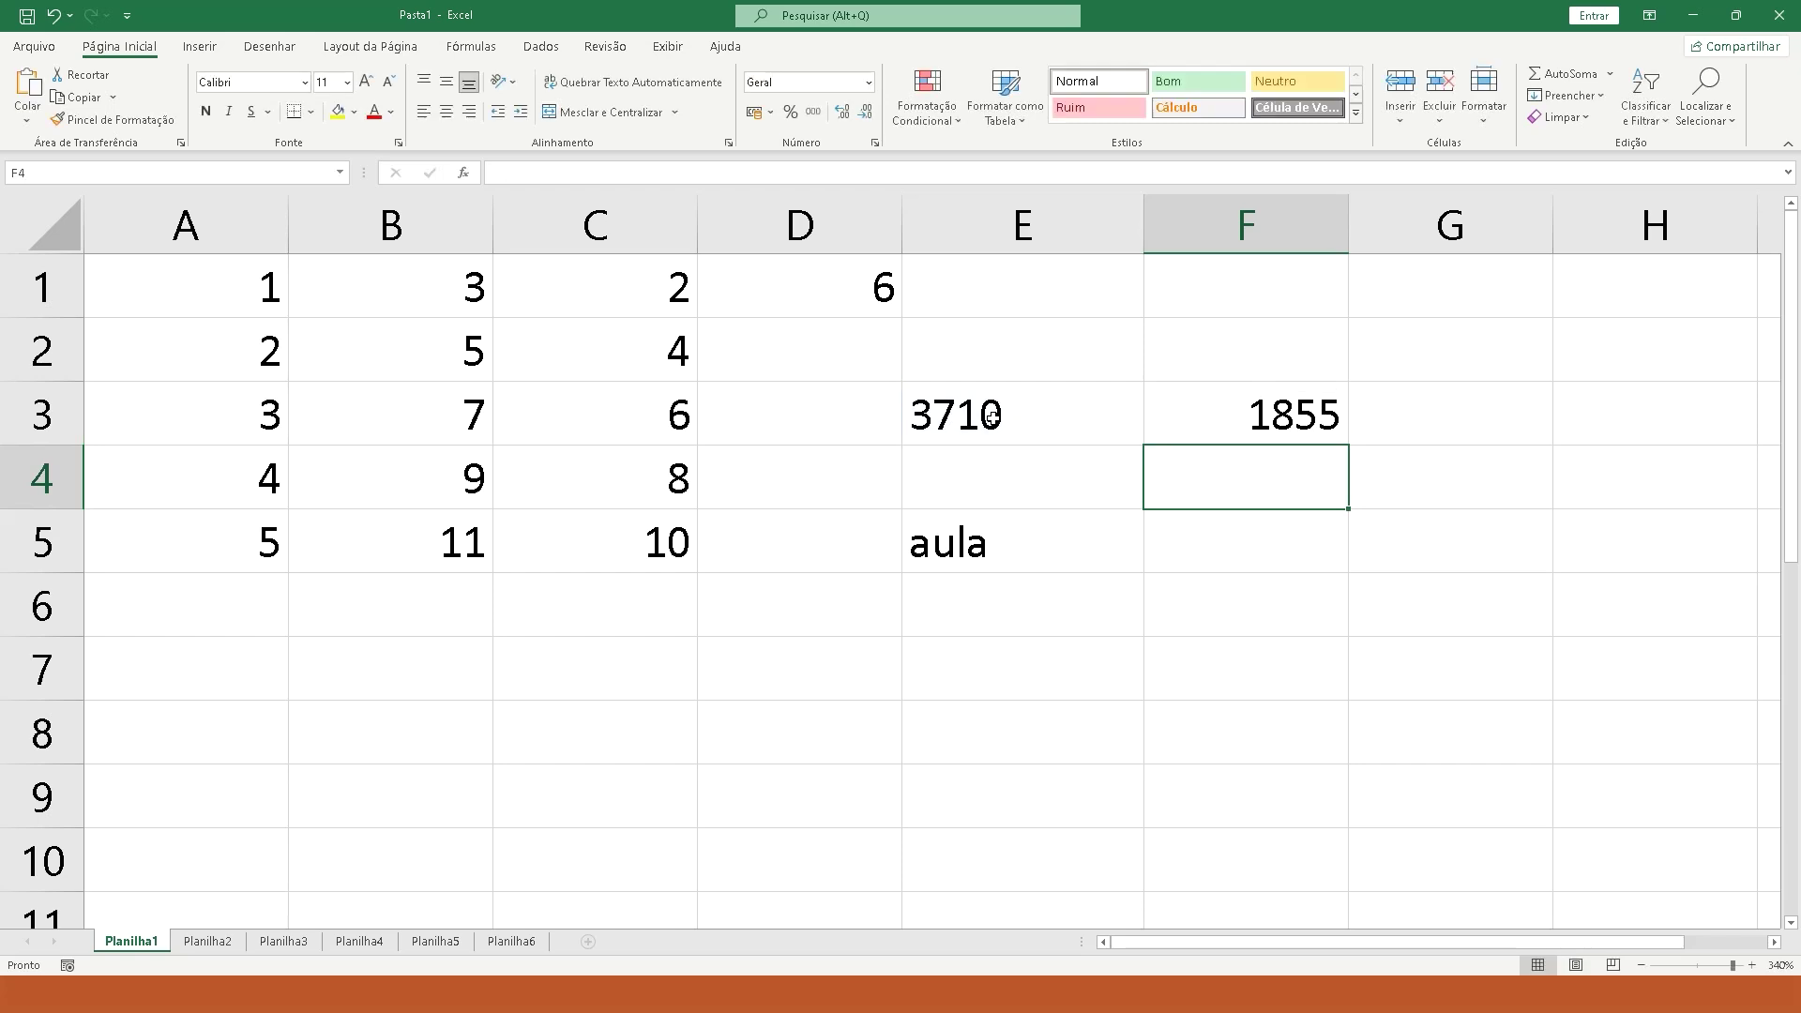
- Enter the formula =E5/2 in cell F5 to try dividing the text cell by 2, and select F5
left_click(1228, 431)
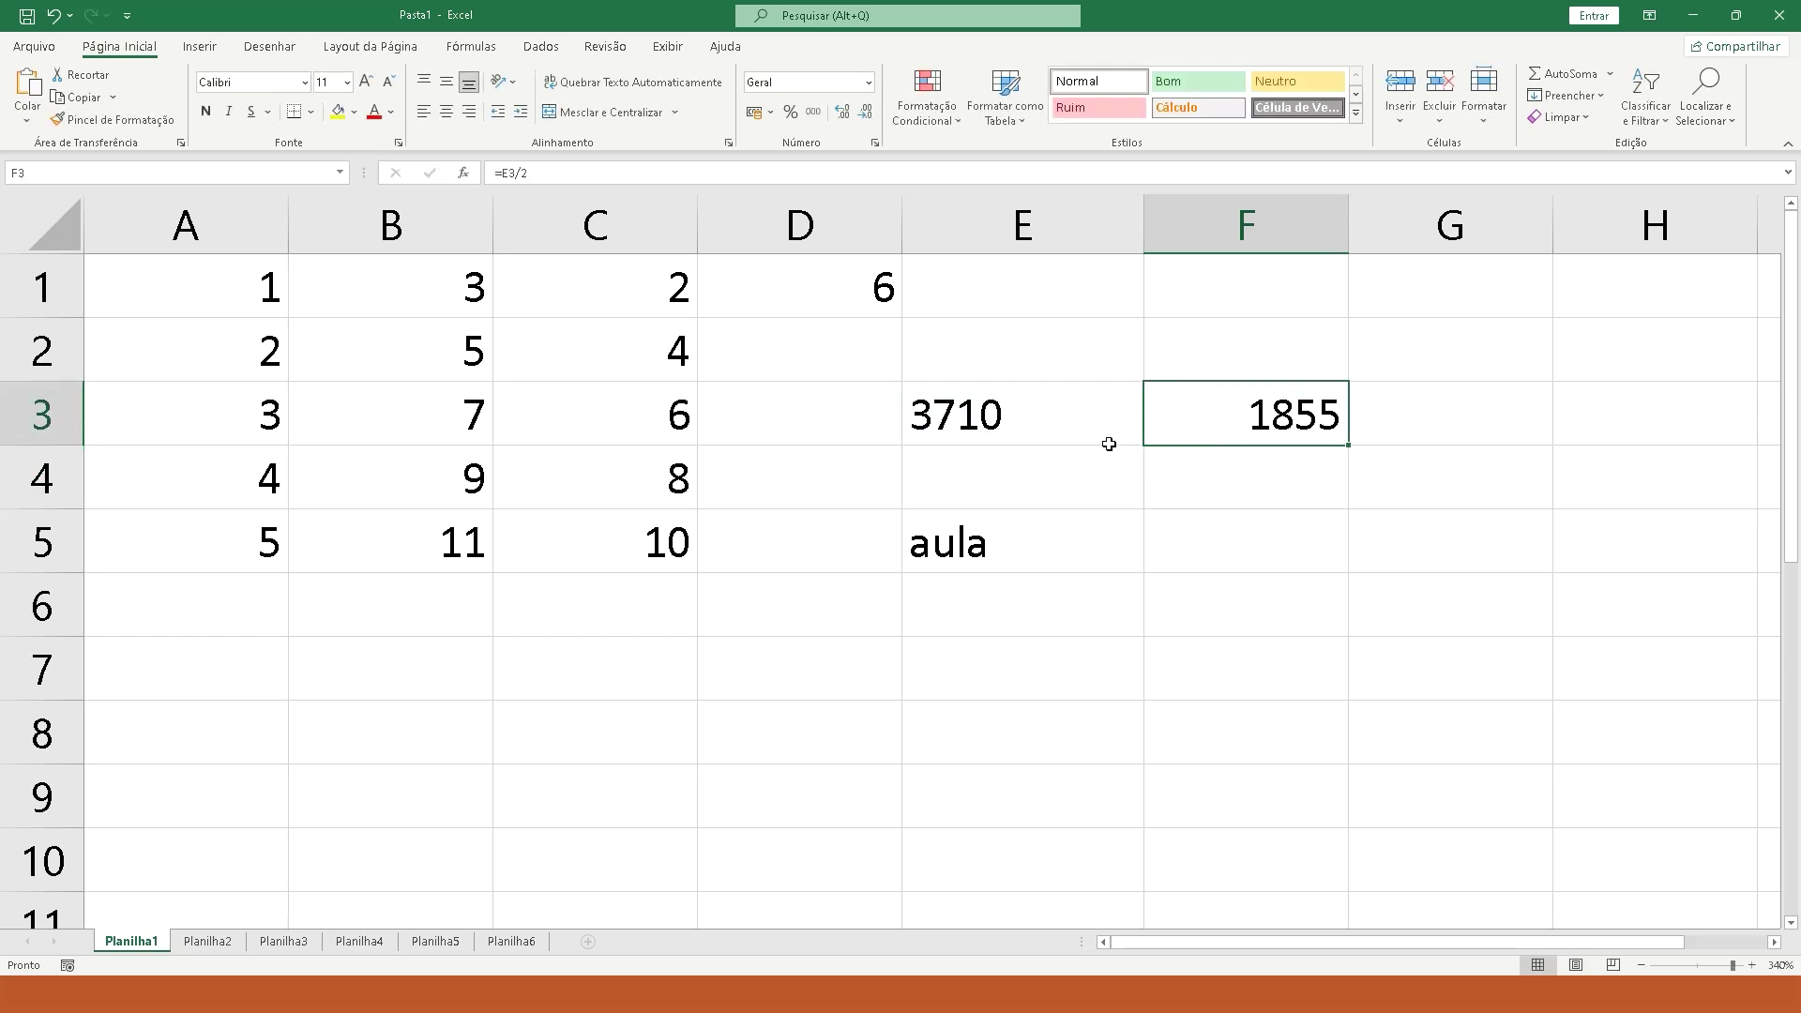
left_click(1007, 439)
left_click(1250, 550)
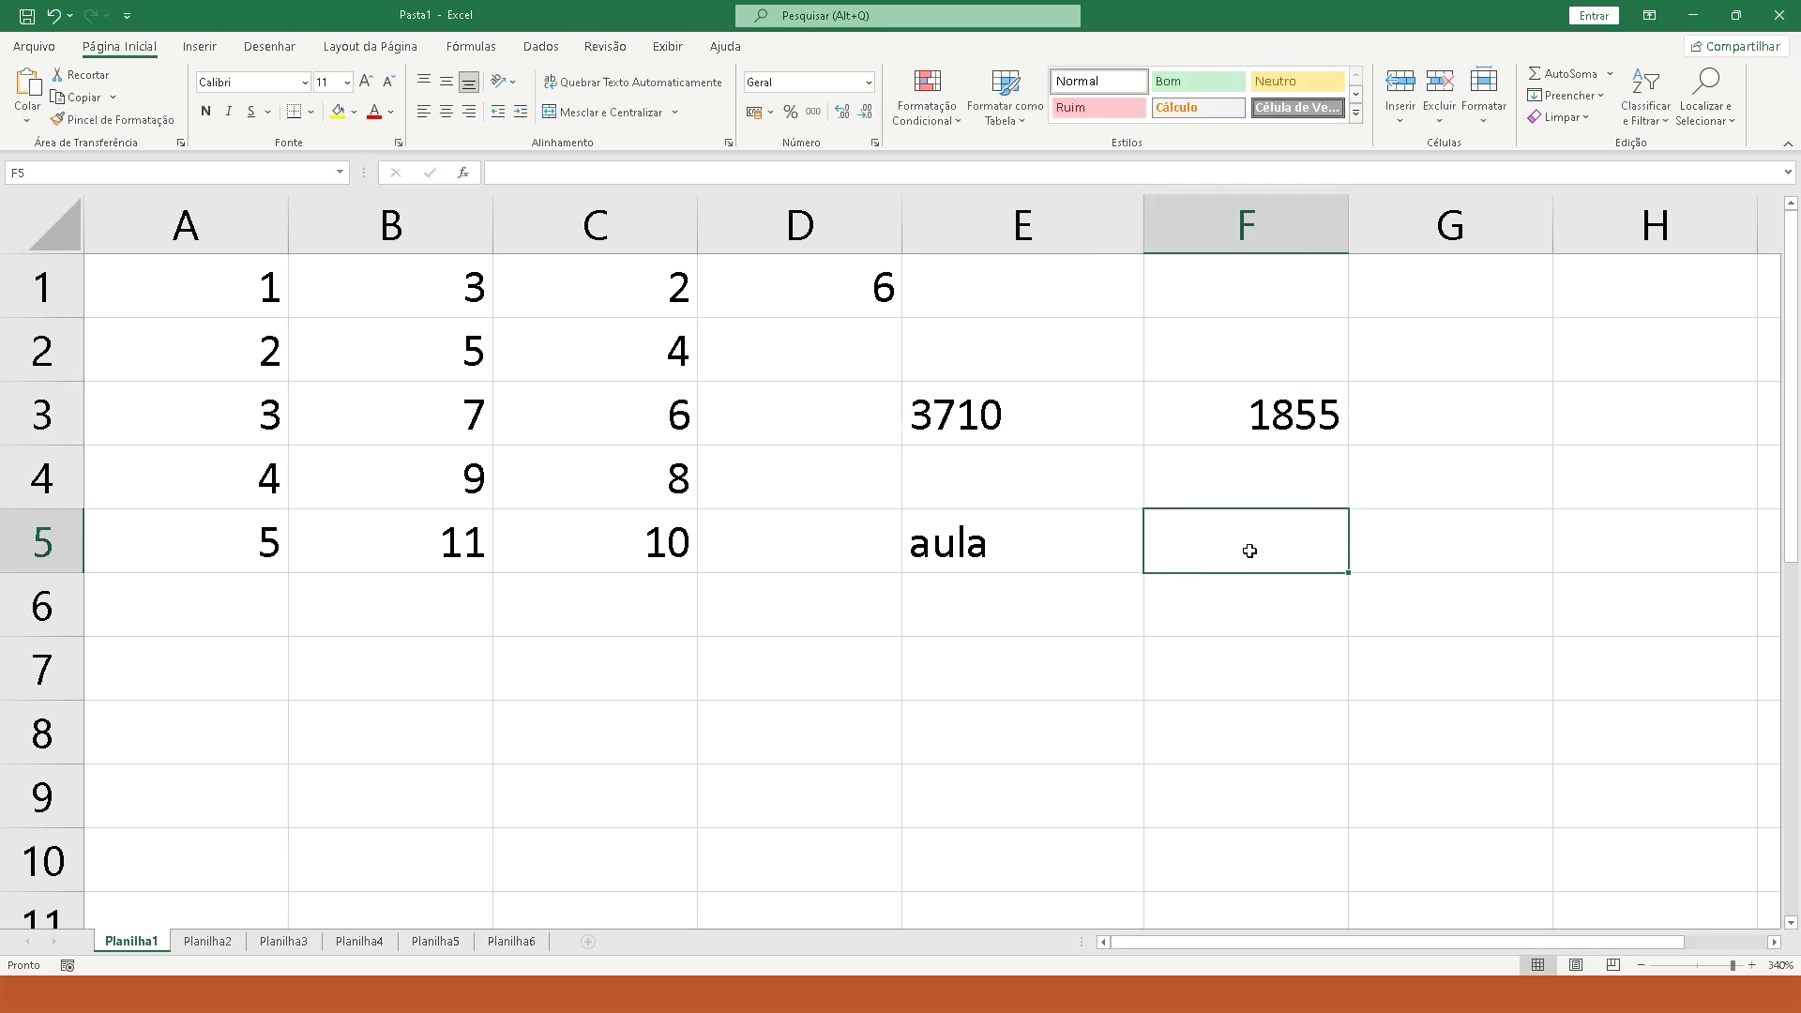
type("=")
left_click(1027, 551)
type("/2")
key("Return")
left_click(1224, 549)
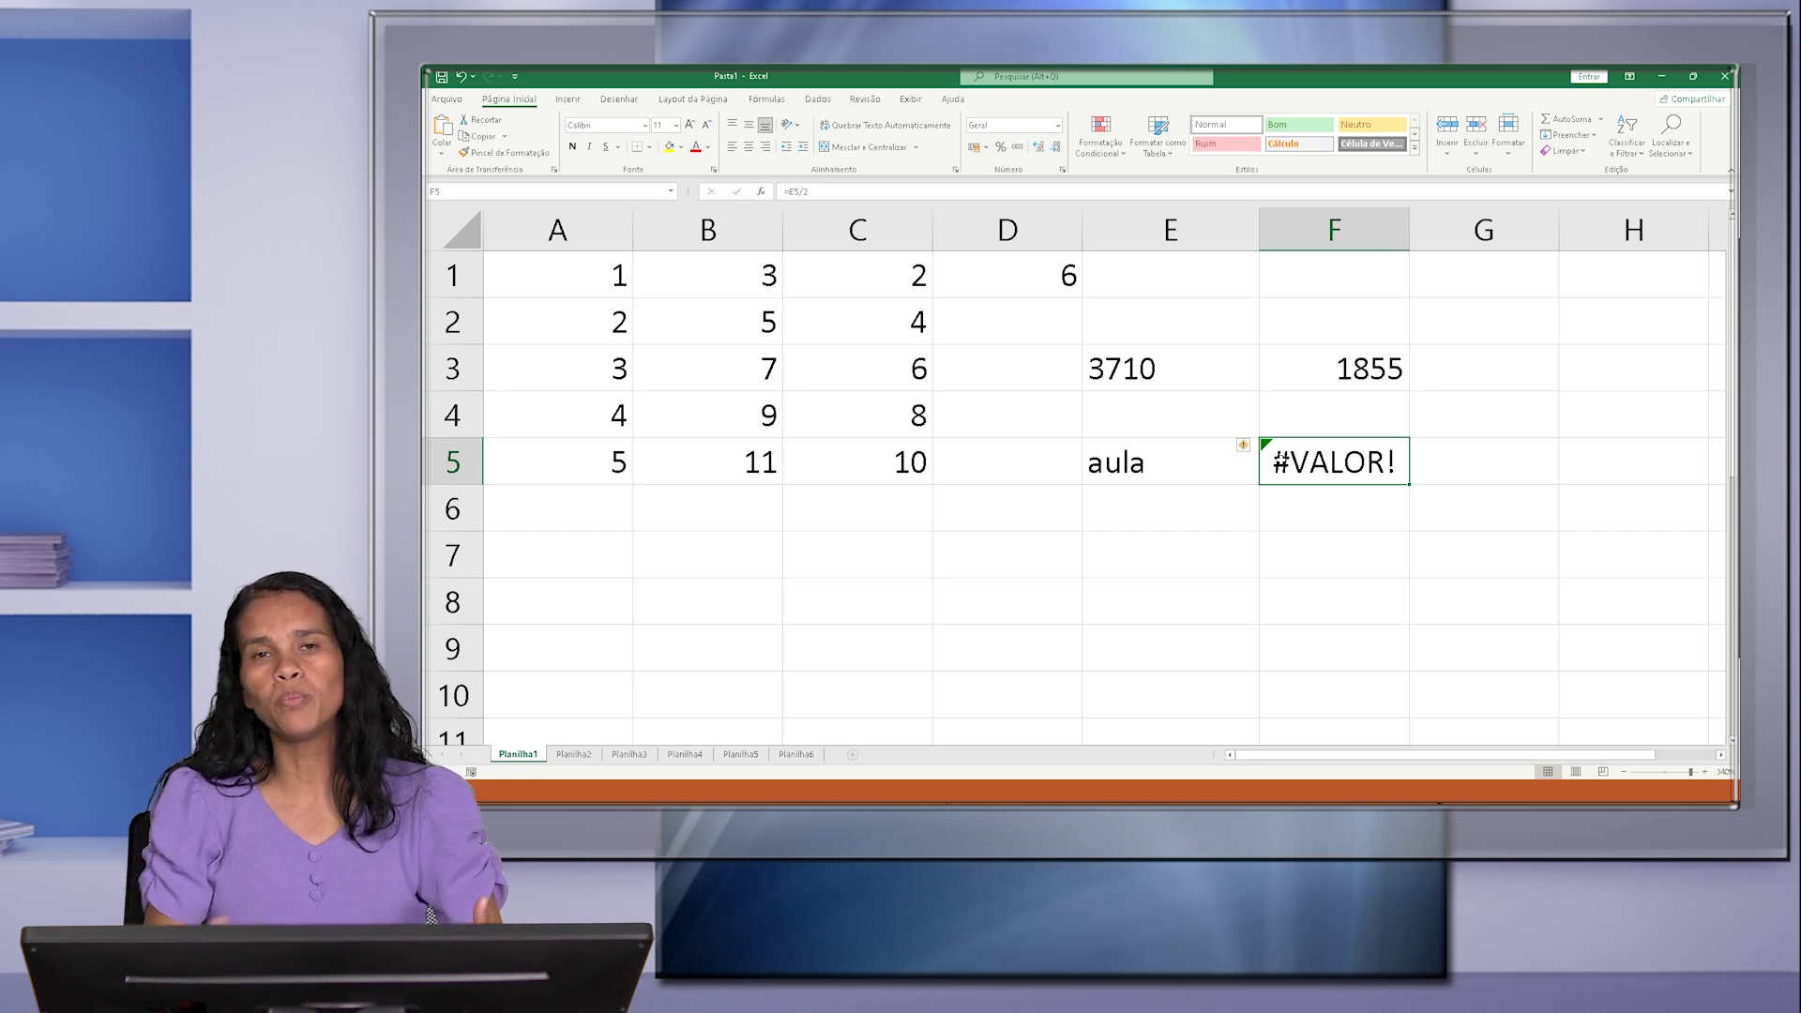
- Clear the contents of the range E3:F5 to remove the concatenation and division examples
left_click(1126, 366)
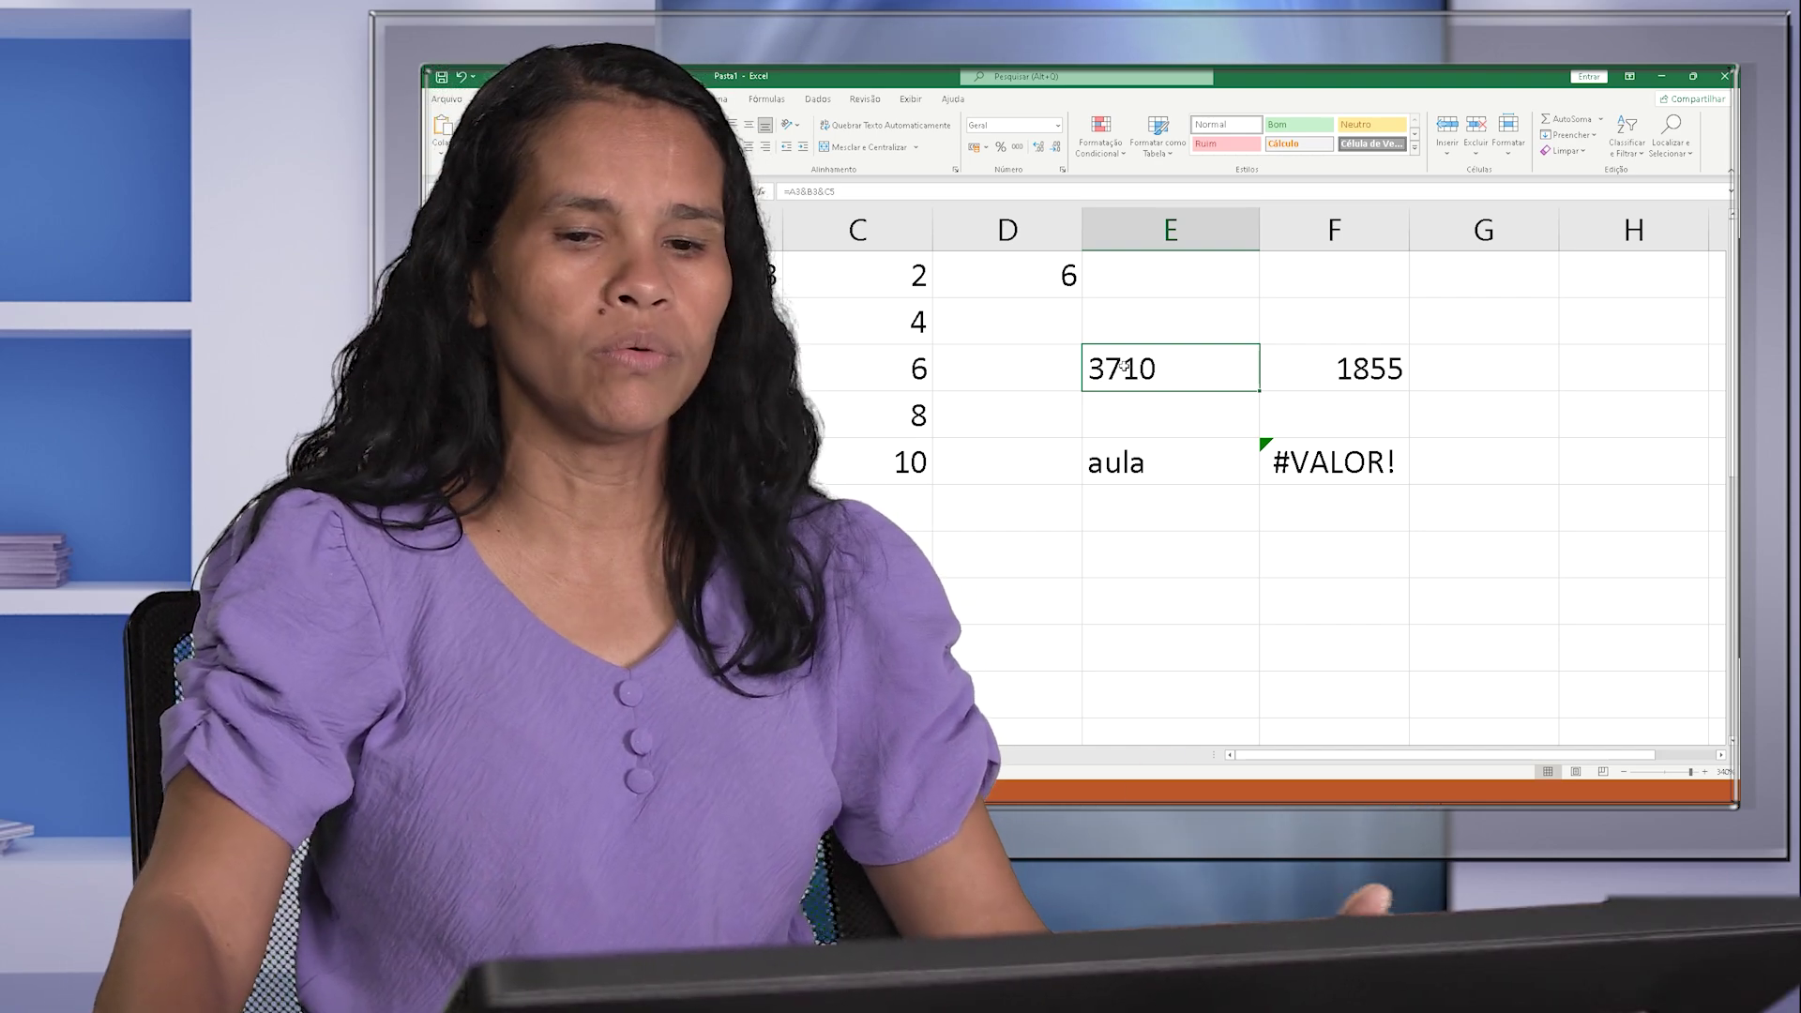
left_click(1347, 359)
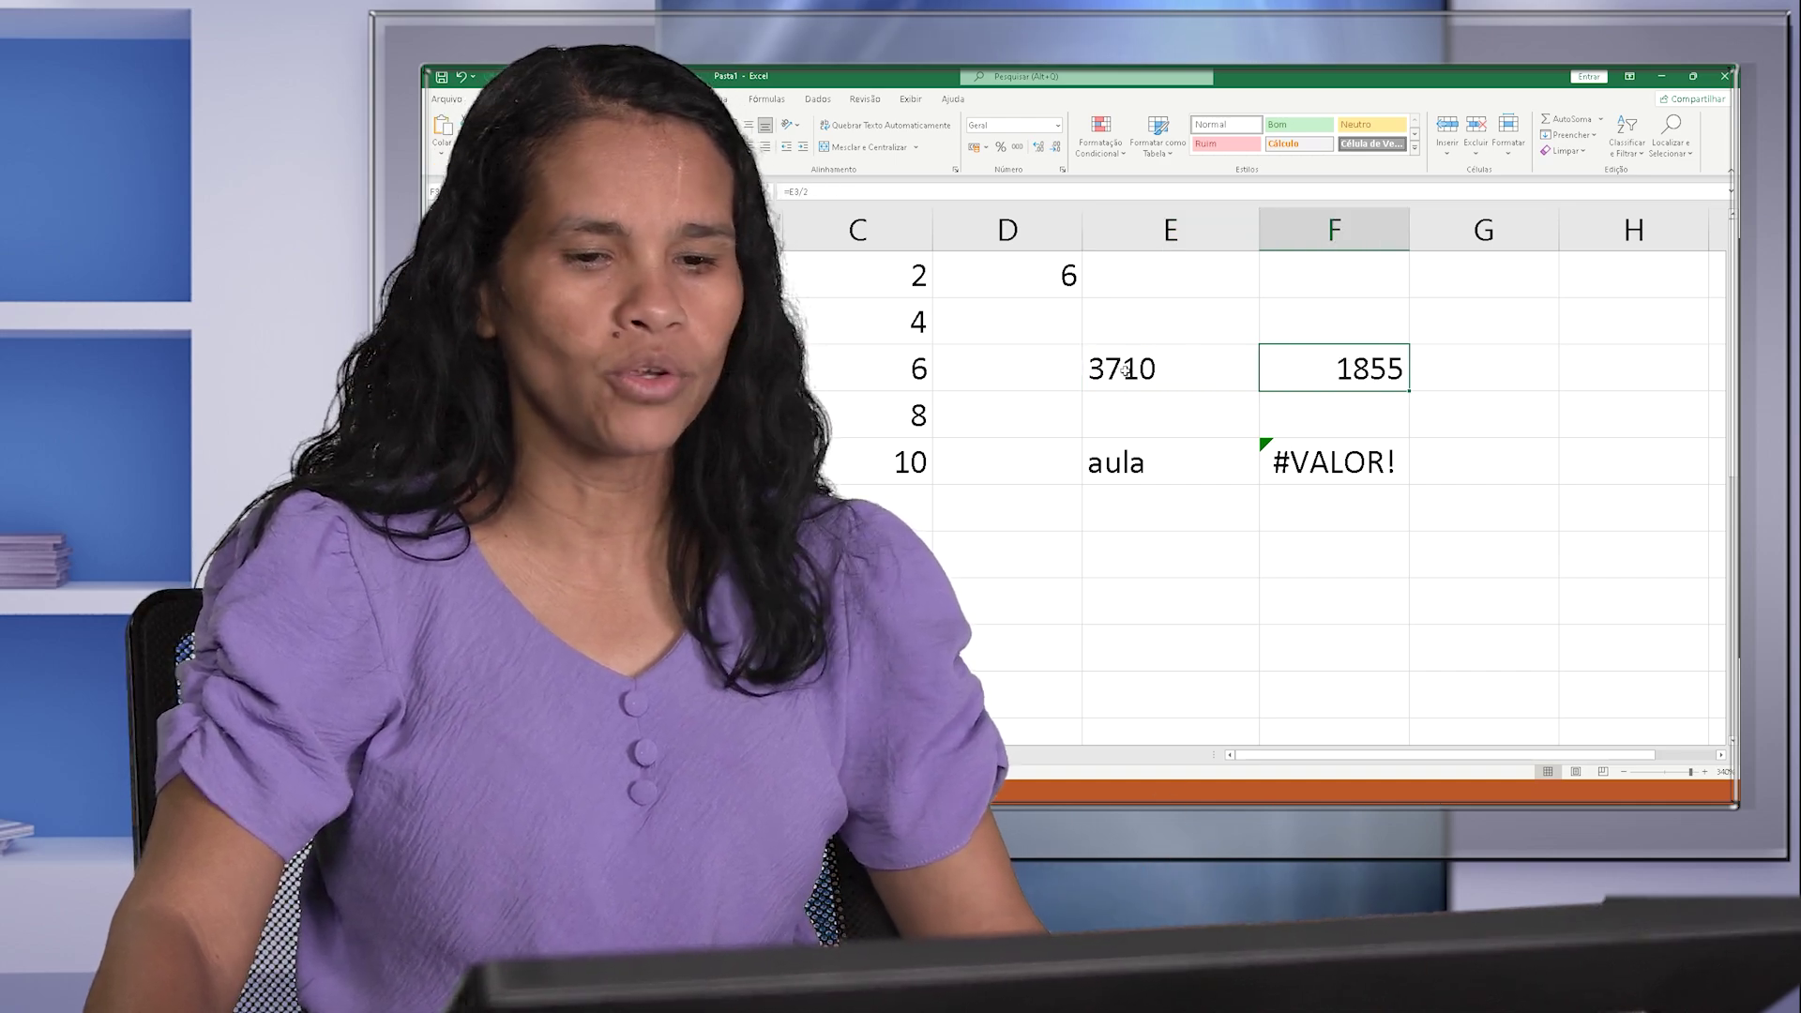
left_click_drag(1161, 361, 1325, 447)
key("Delete")
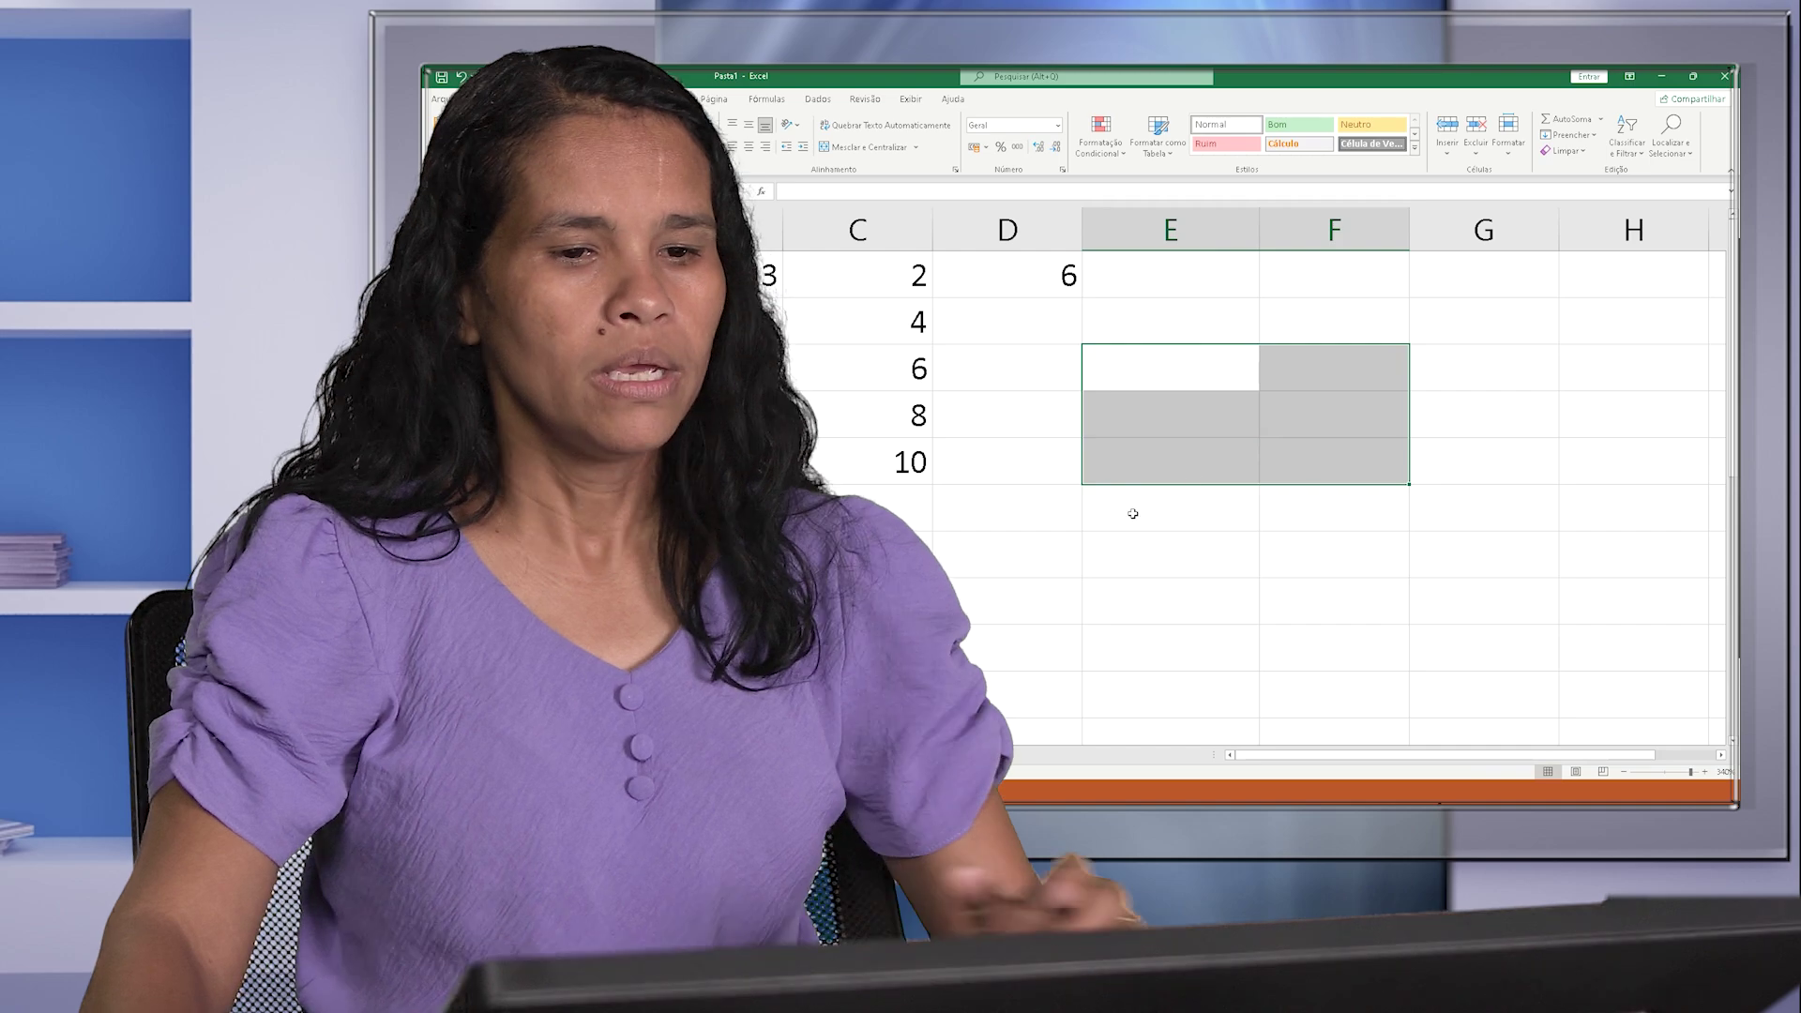
left_click(1140, 554)
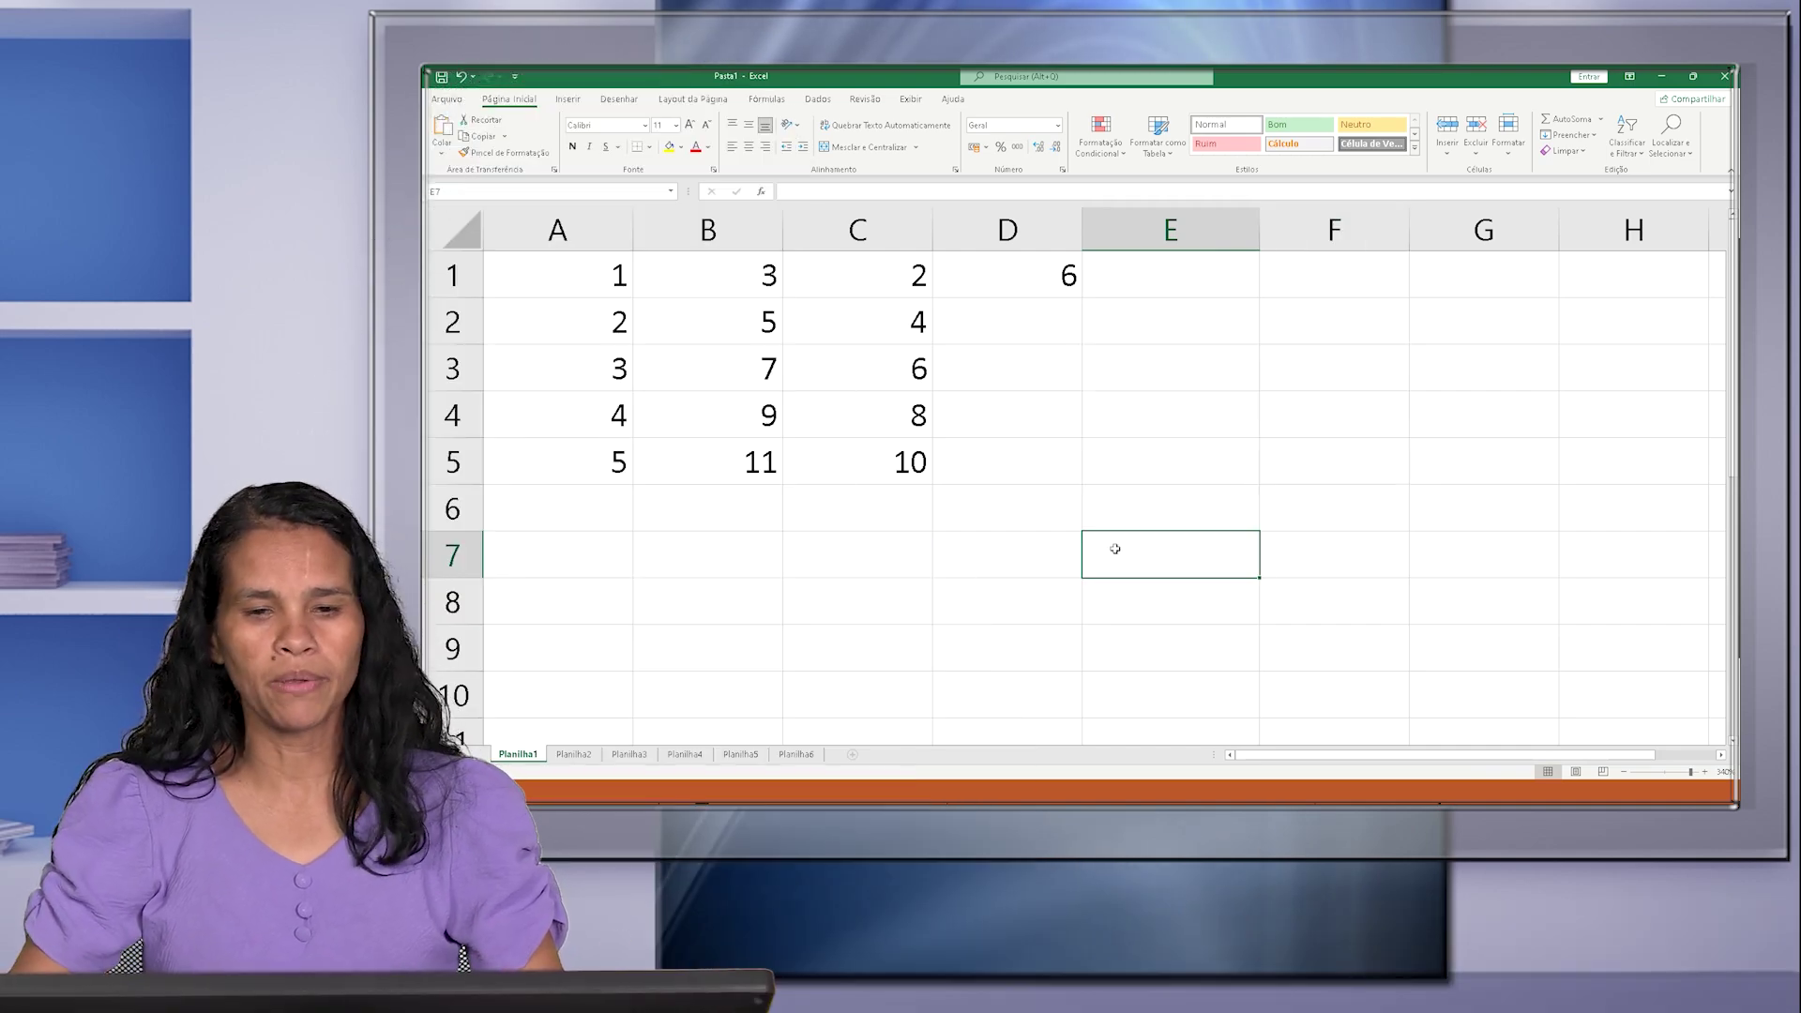
left_click(1060, 371)
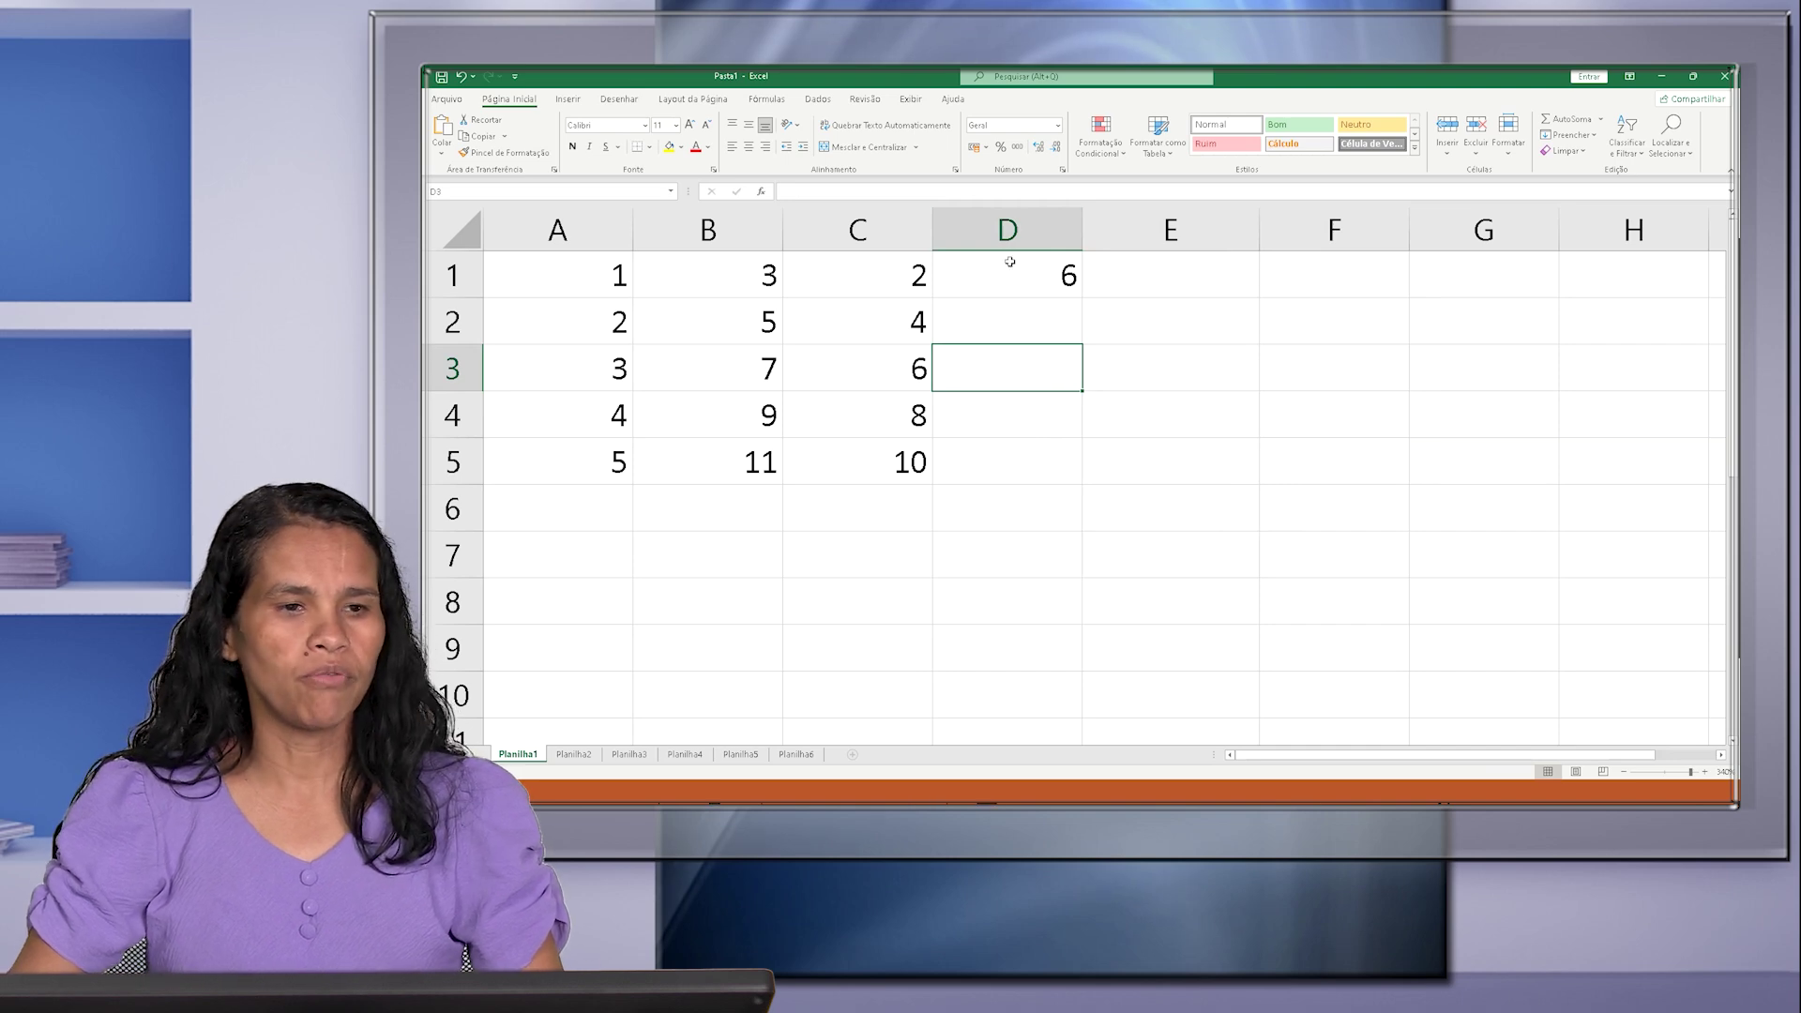
- Open the Save As dialog for storing the workbook on this PC
left_click(447, 100)
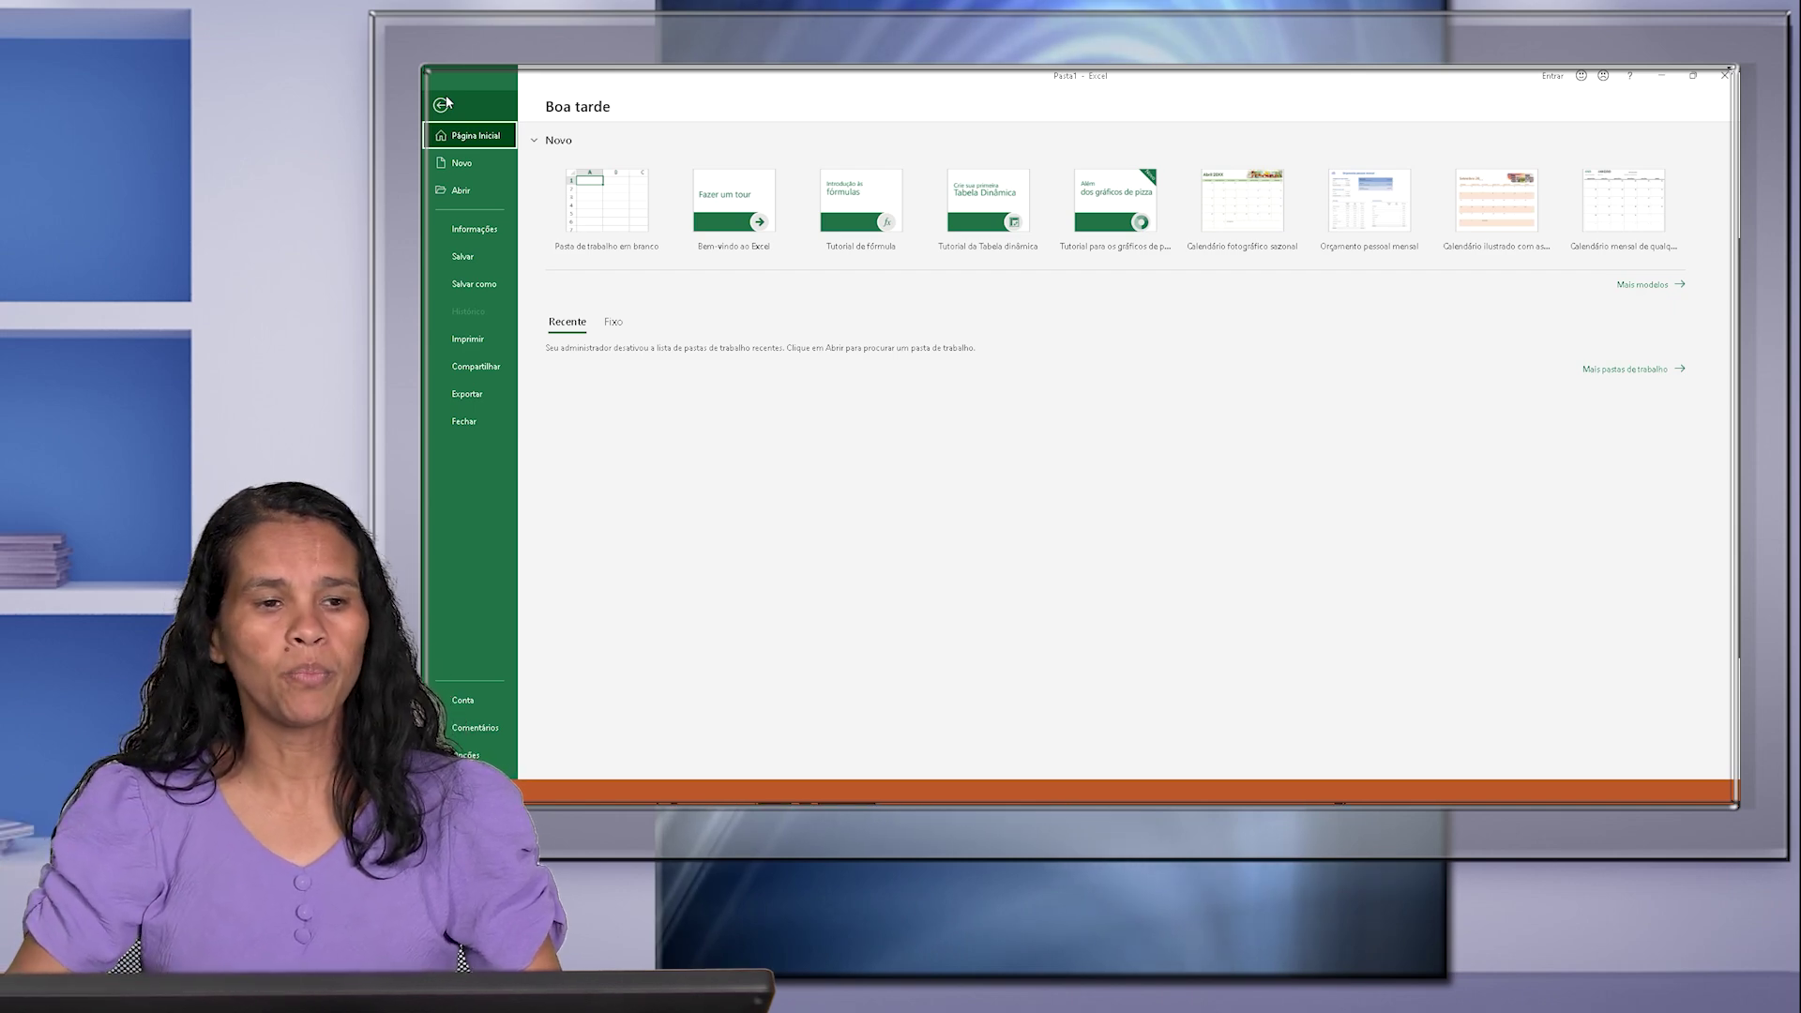
left_click(442, 104)
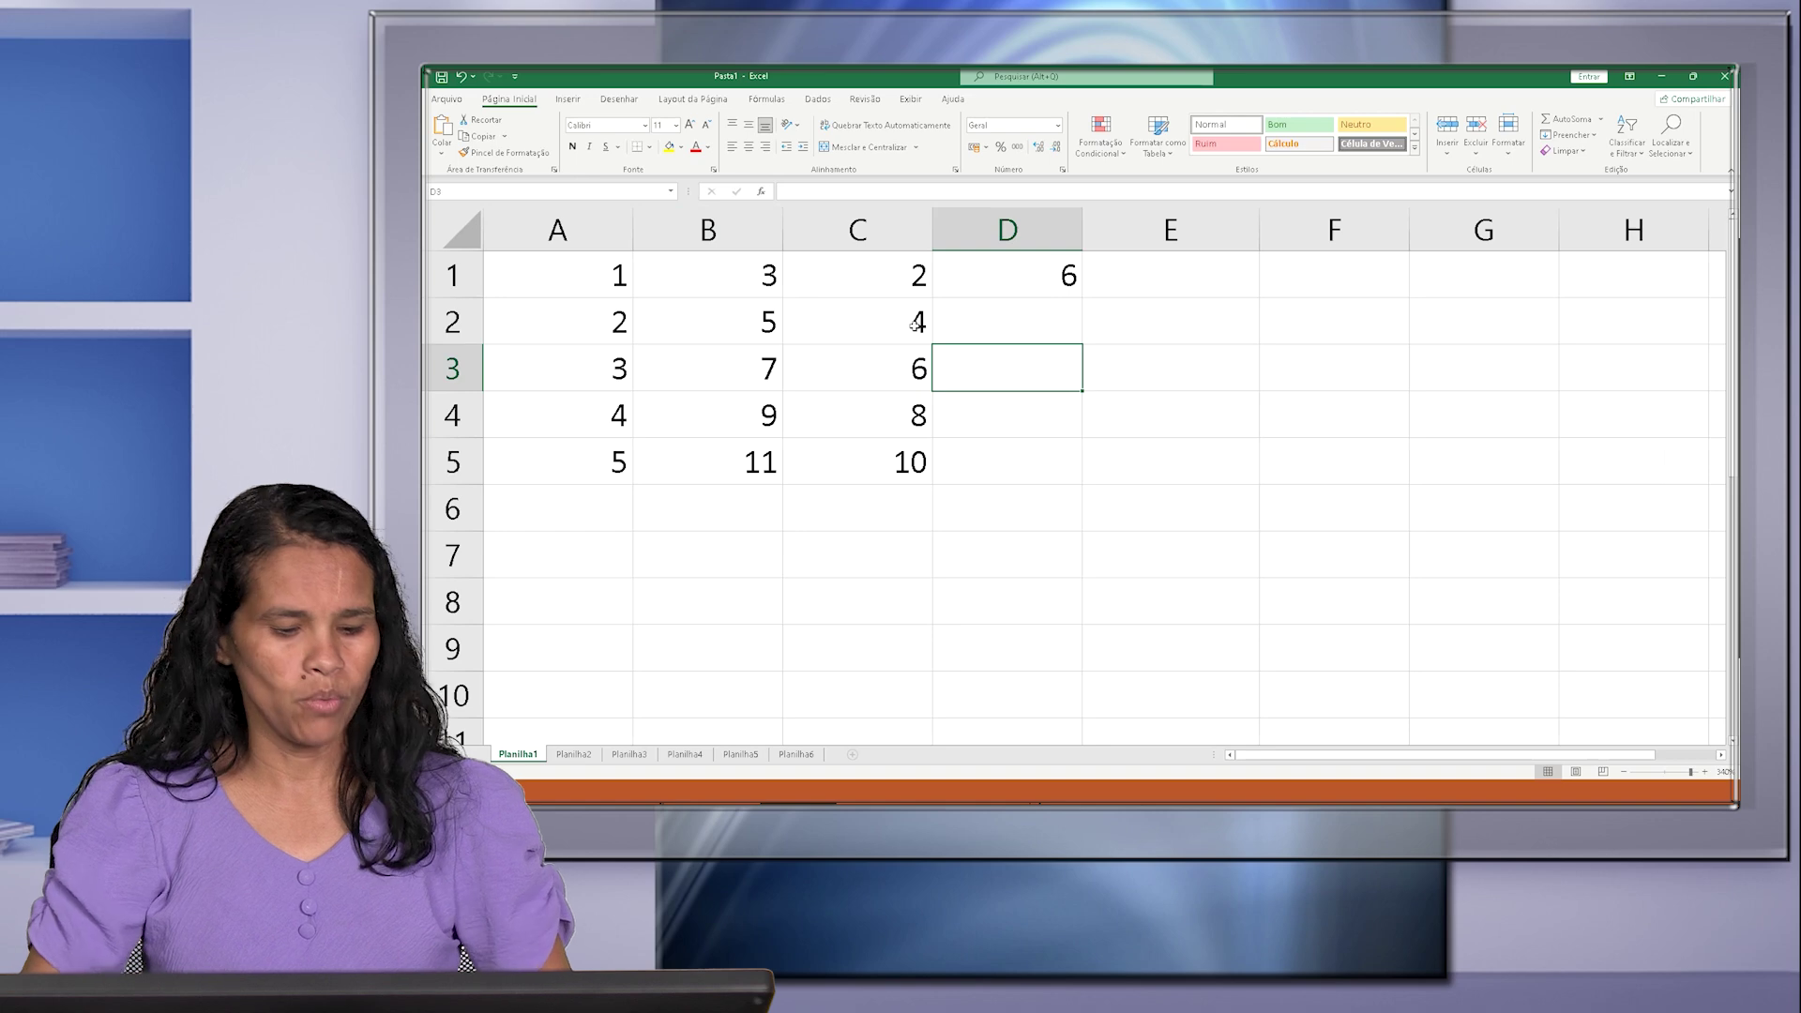
key("ctrl+b")
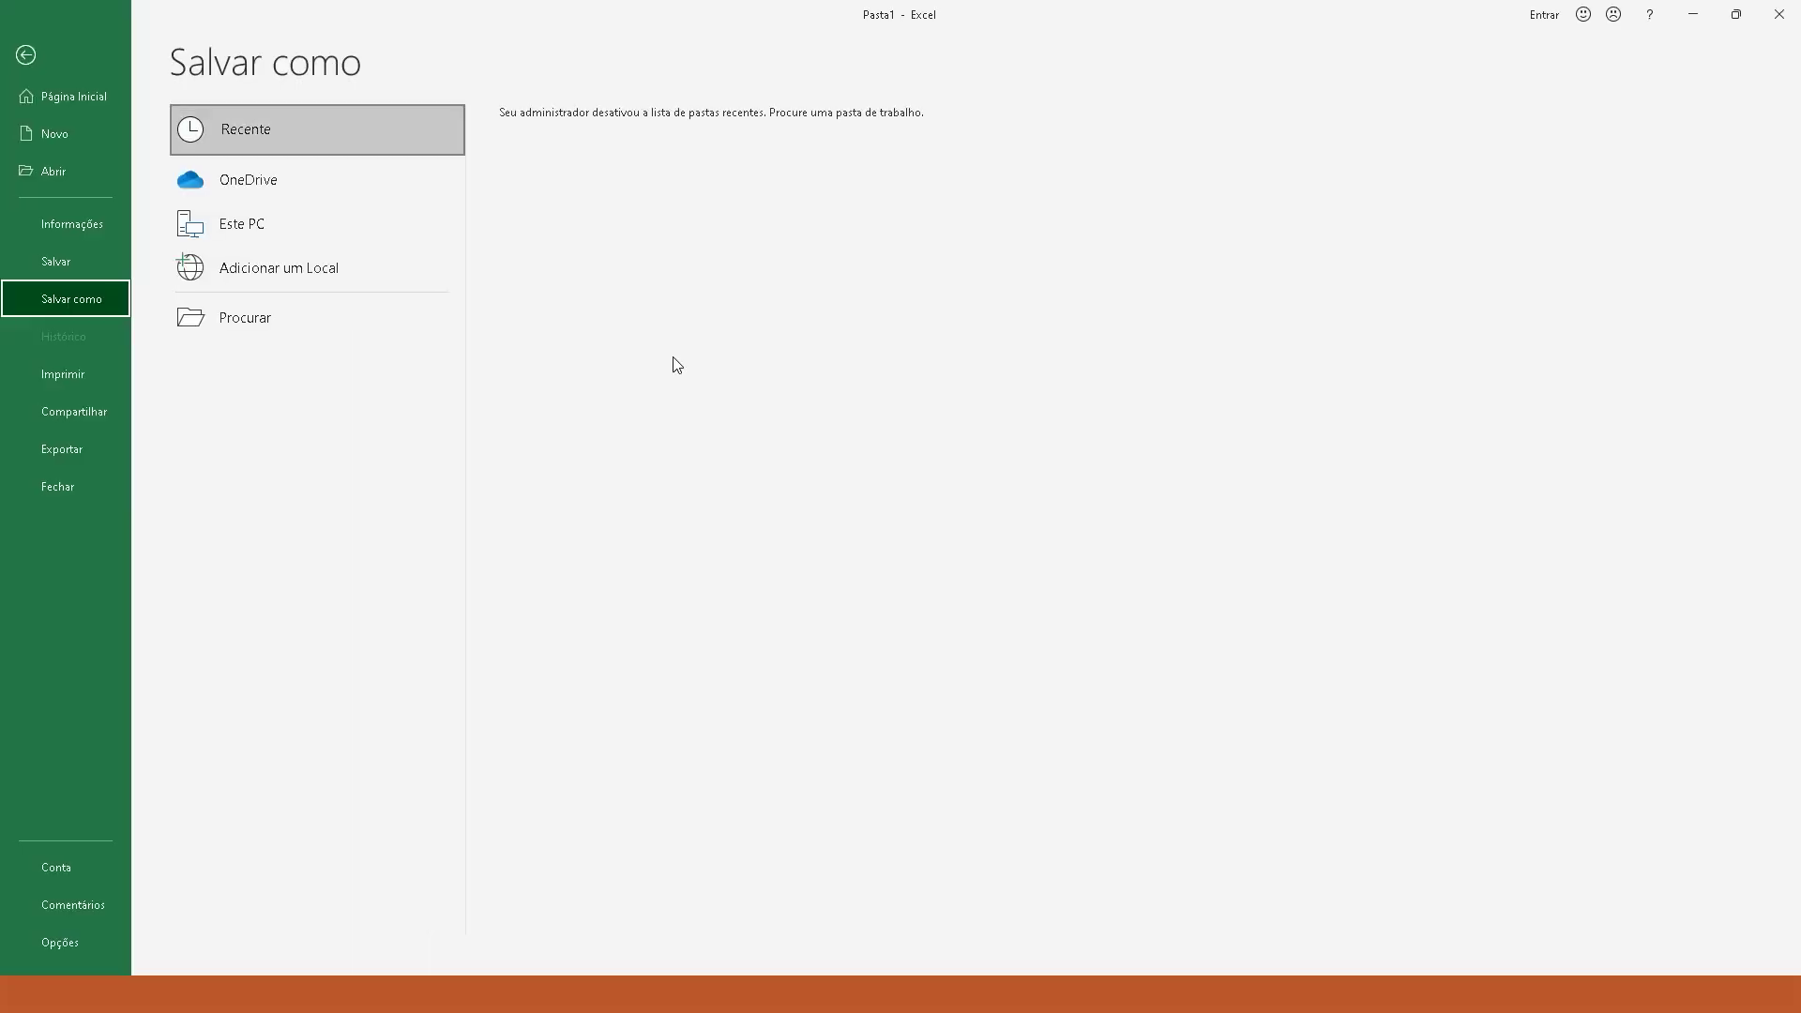
left_click(274, 229)
left_click(274, 229)
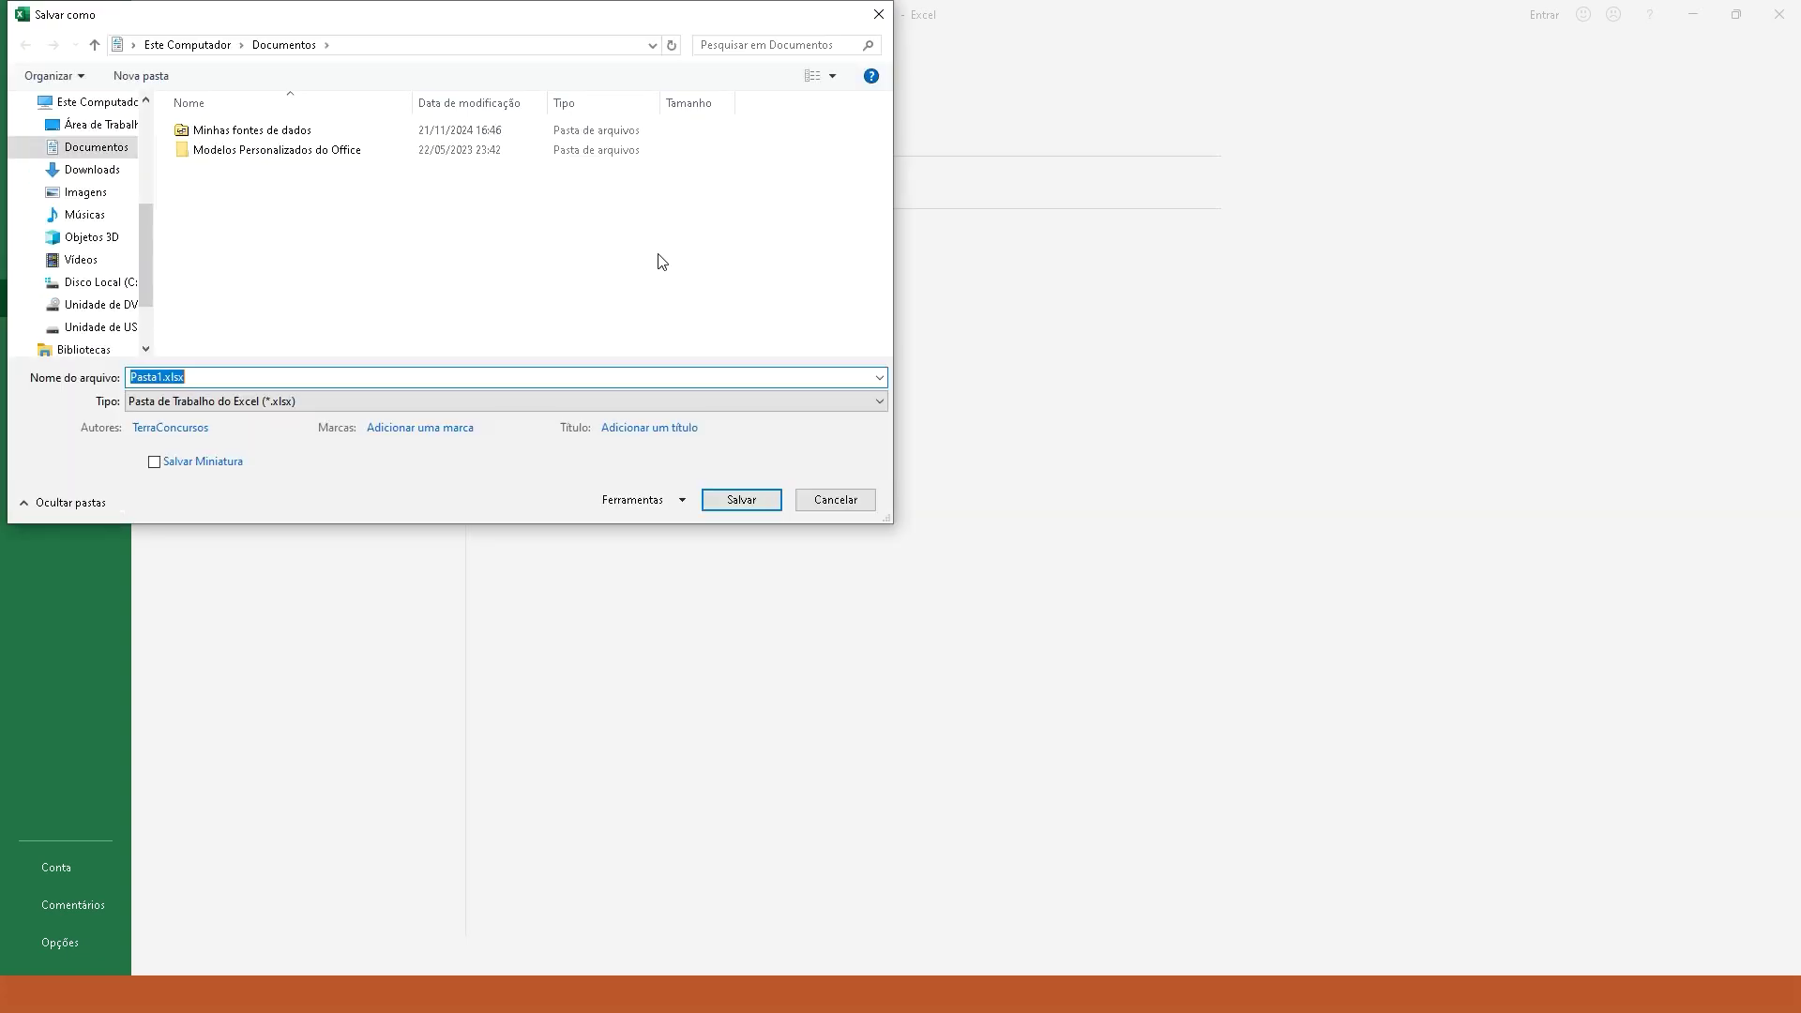
- Reposition and resize the Save As dialog, and examine the file types available for saving the workbook
left_click_drag(511, 16, 910, 95)
left_click_drag(800, 498, 772, 543)
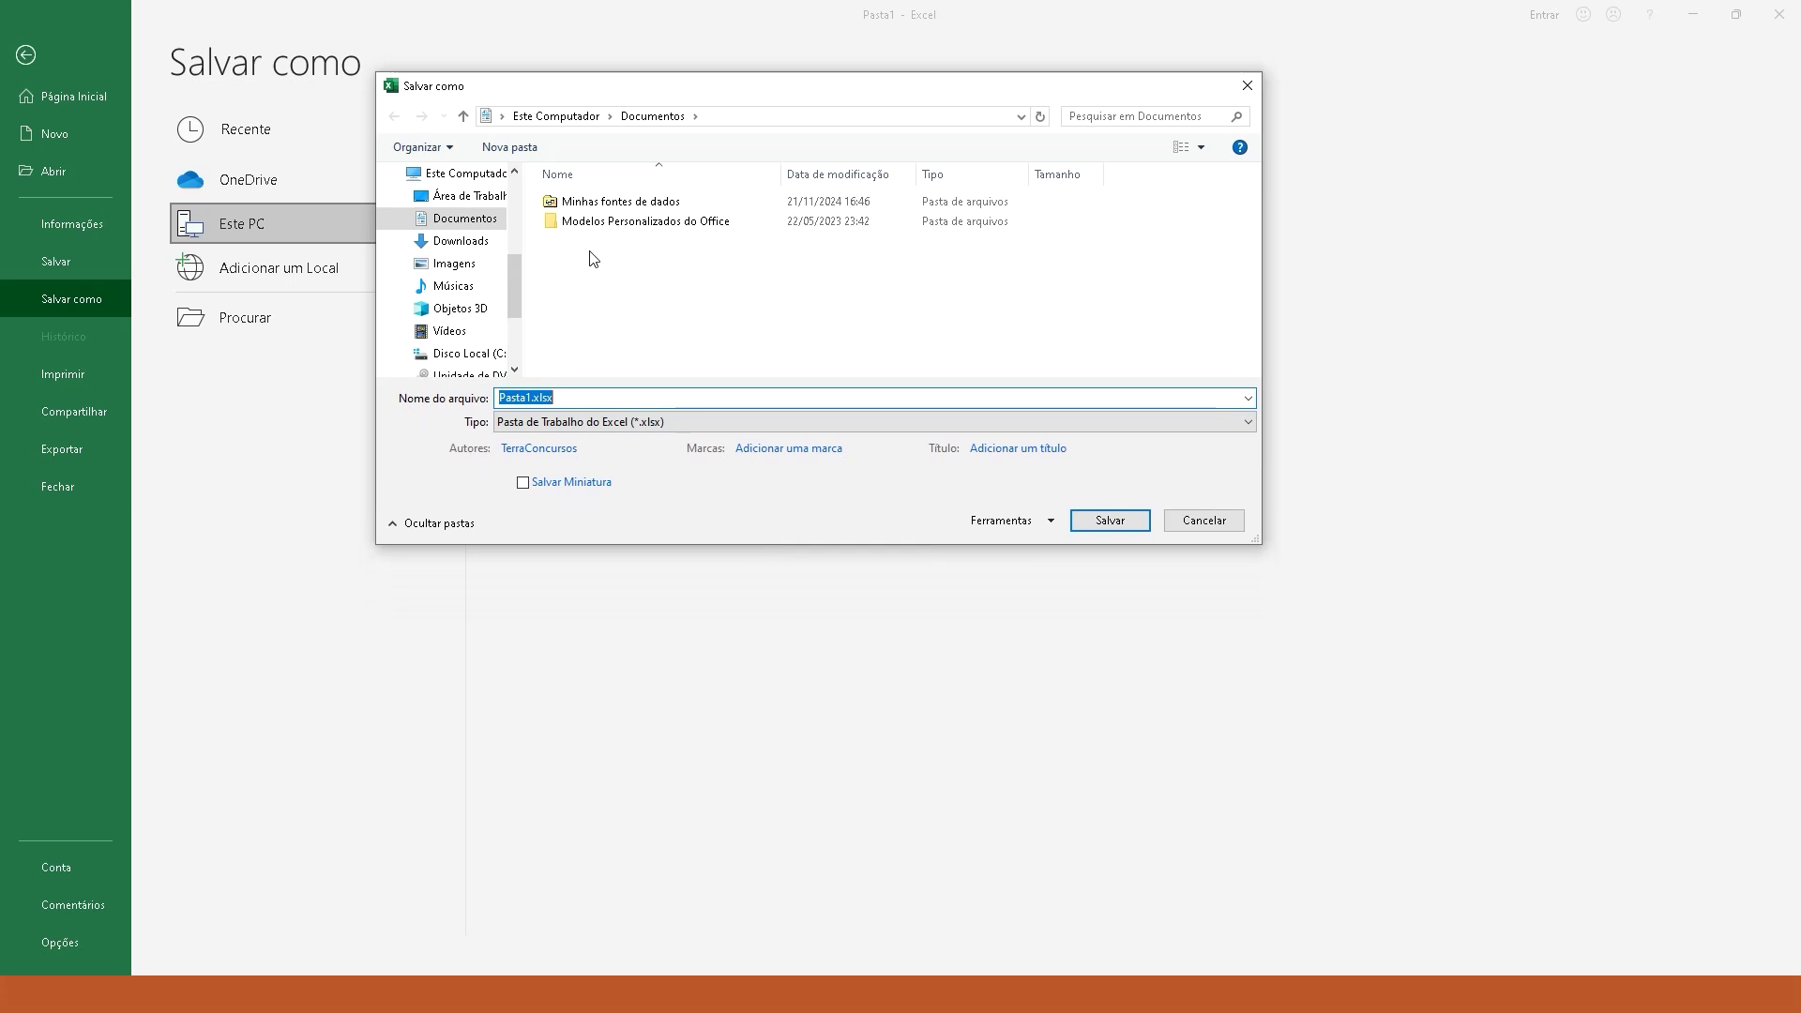
left_click(737, 421)
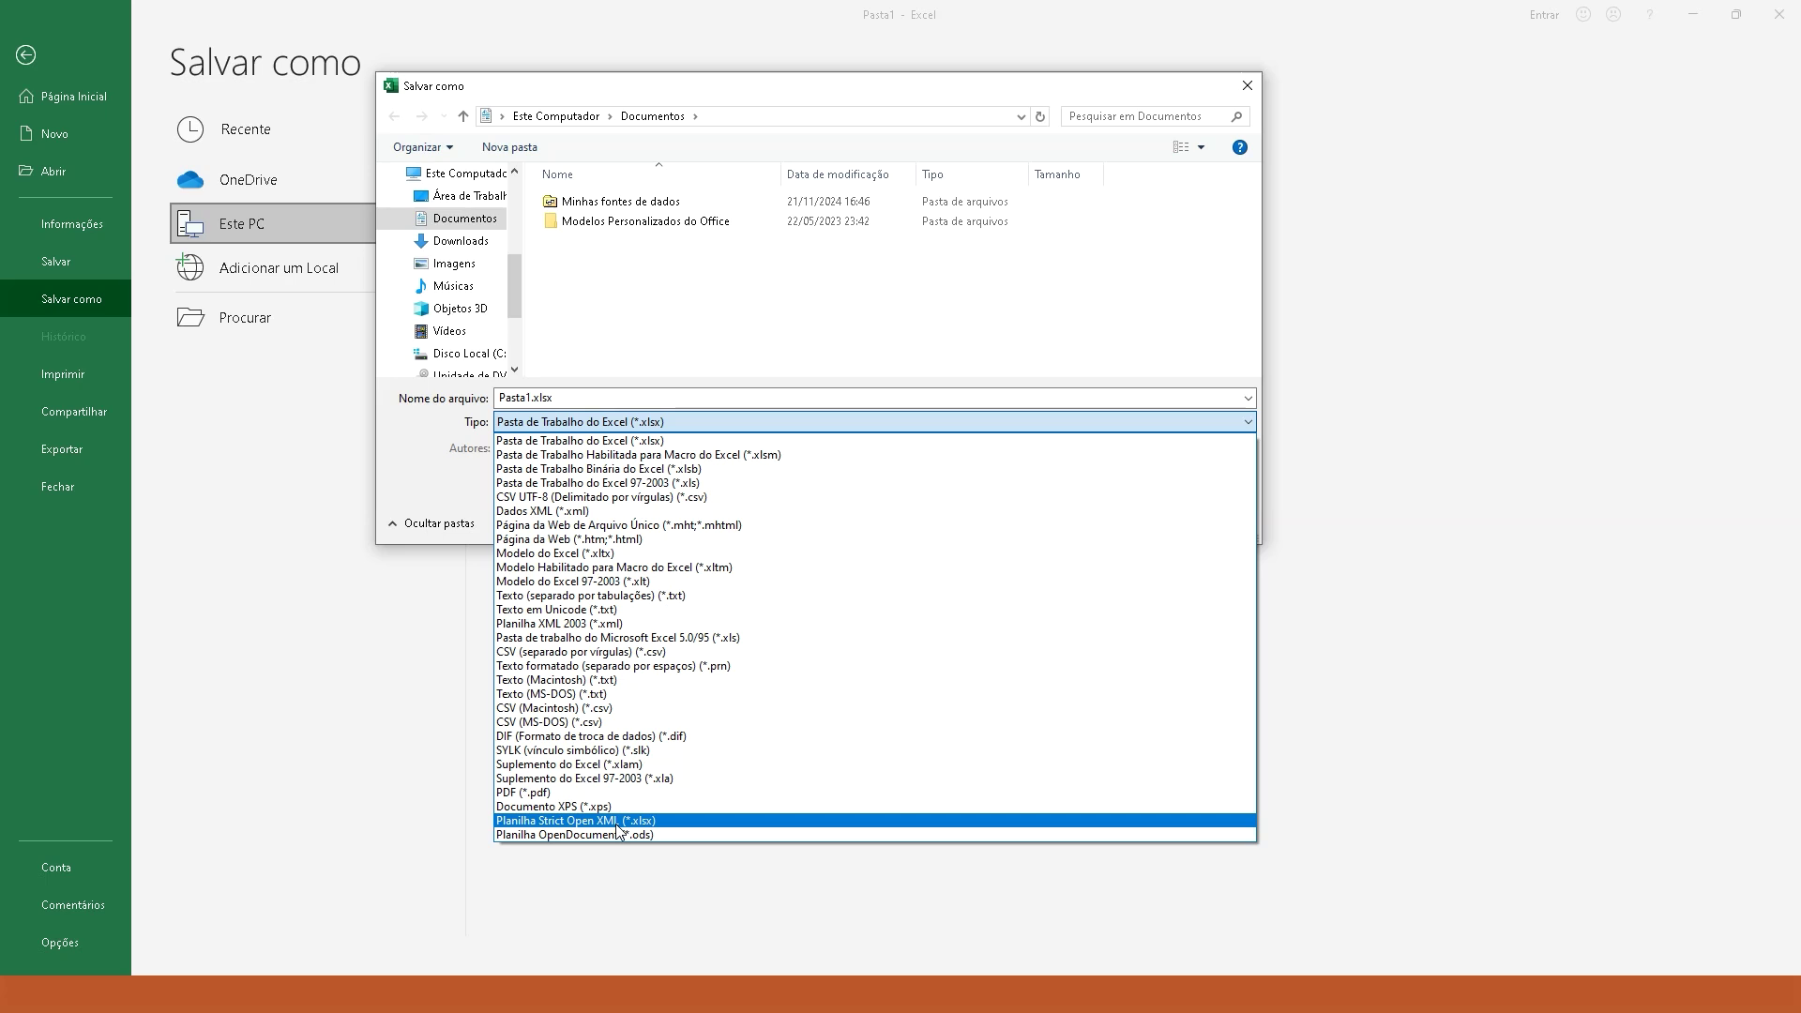
left_click(715, 356)
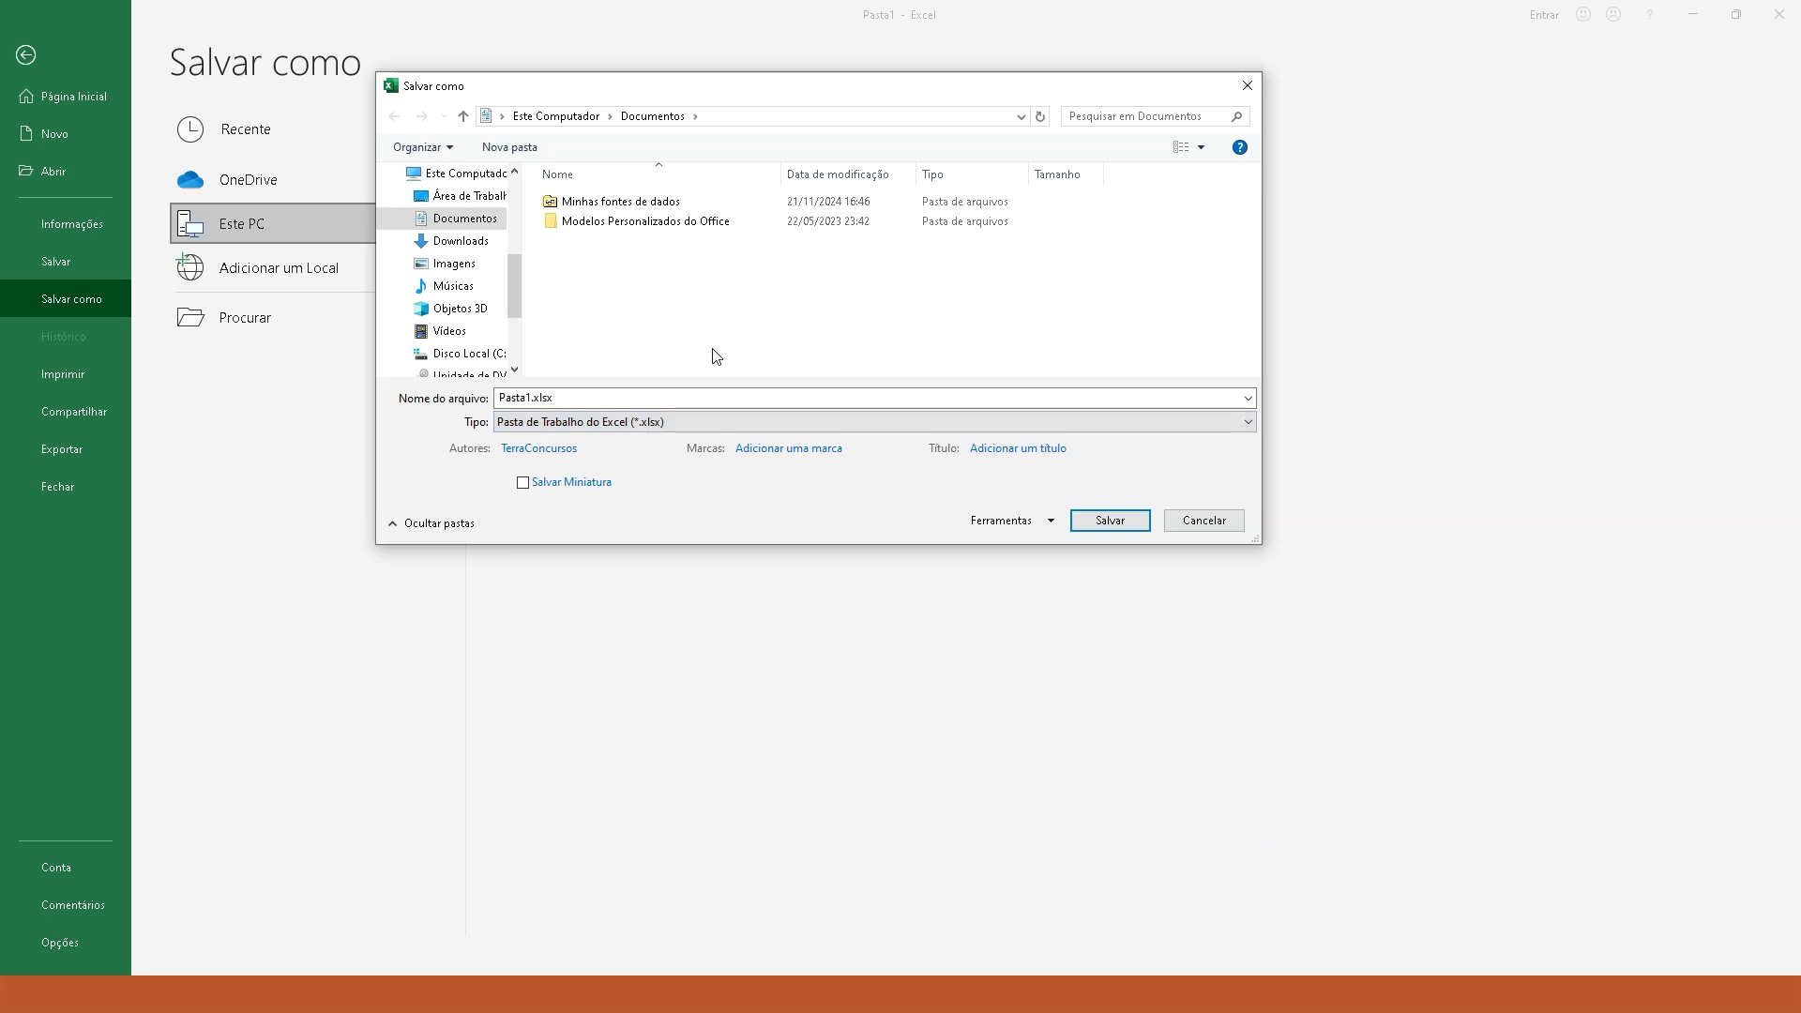